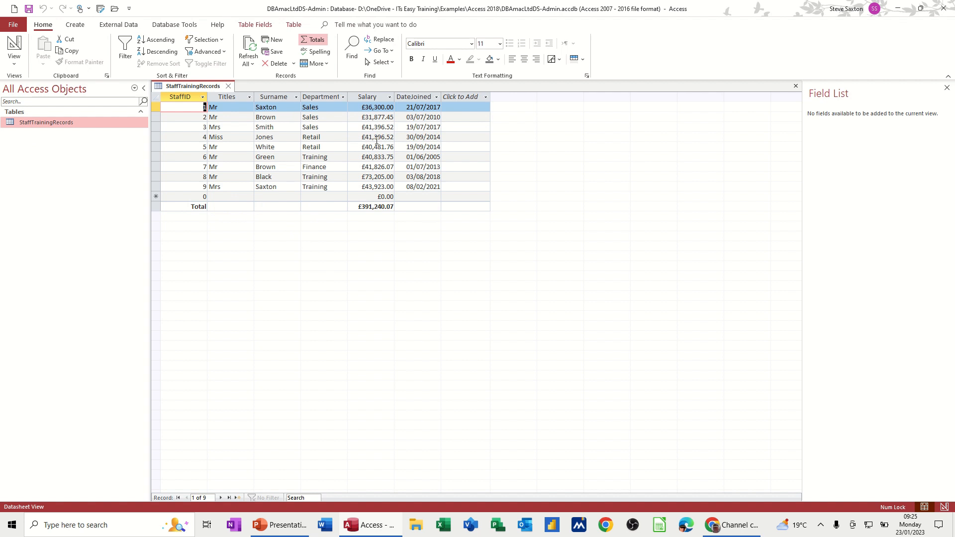
# Step: Examine the totals row and the aggregate functions available for Salary, and close the StaffTrainingRecords table without saving its layout
pyautogui.click(314, 42)
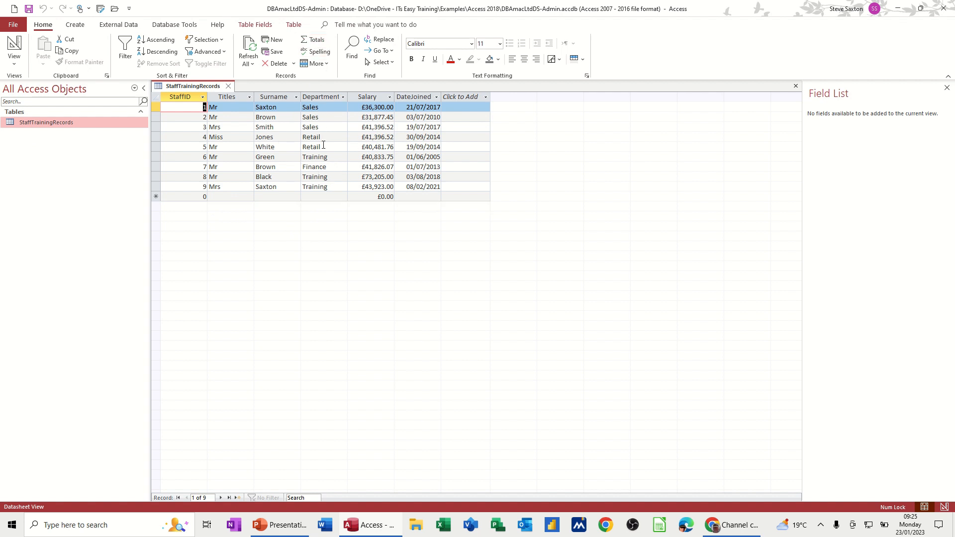
pyautogui.click(314, 42)
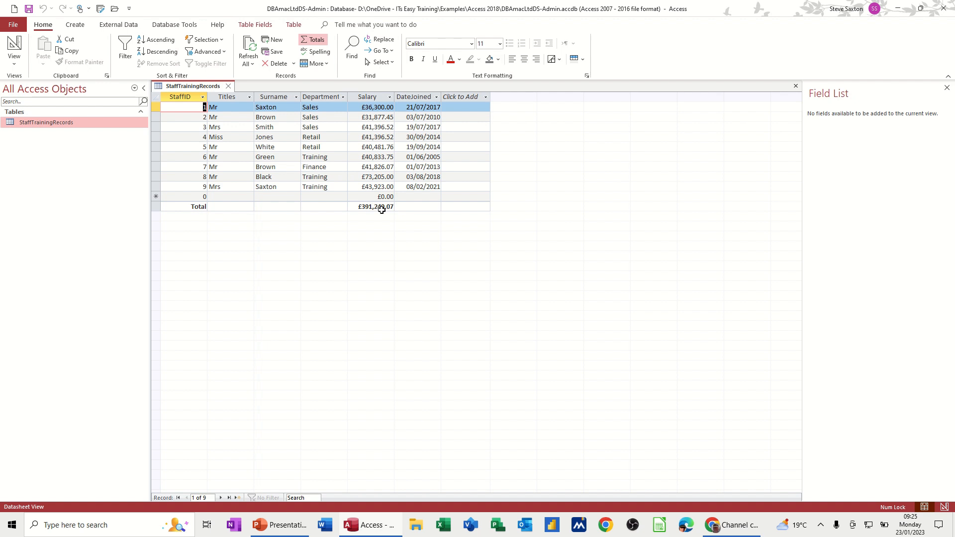
pyautogui.click(355, 208)
pyautogui.click(353, 207)
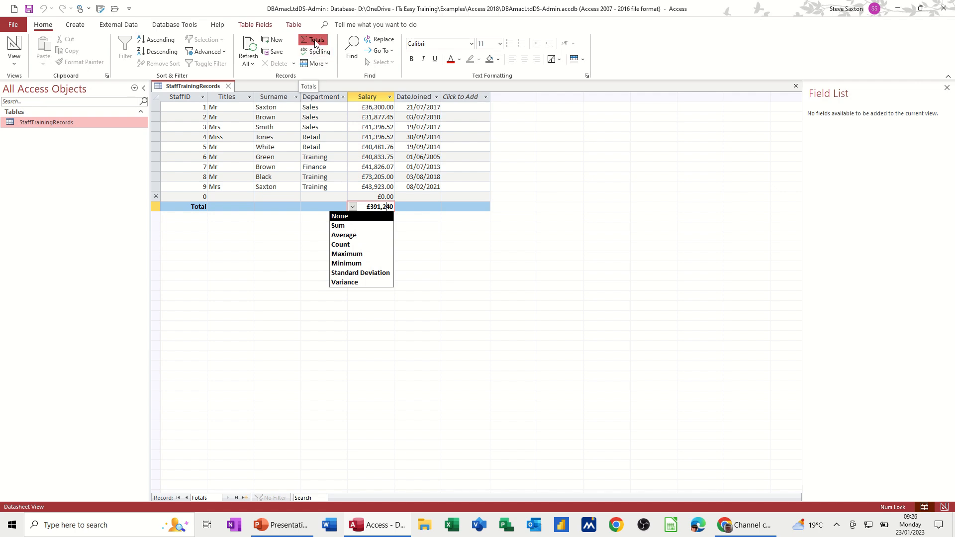
pyautogui.click(228, 86)
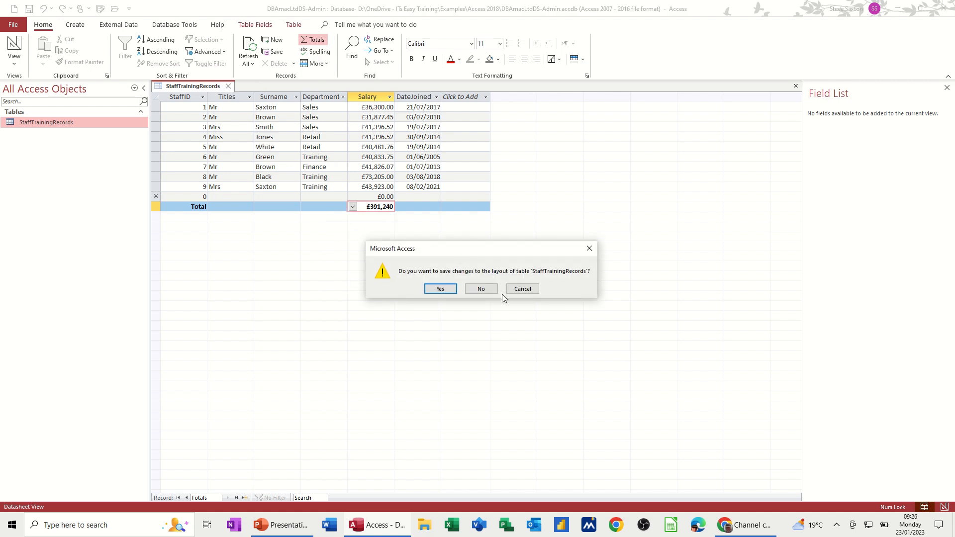
pyautogui.click(481, 291)
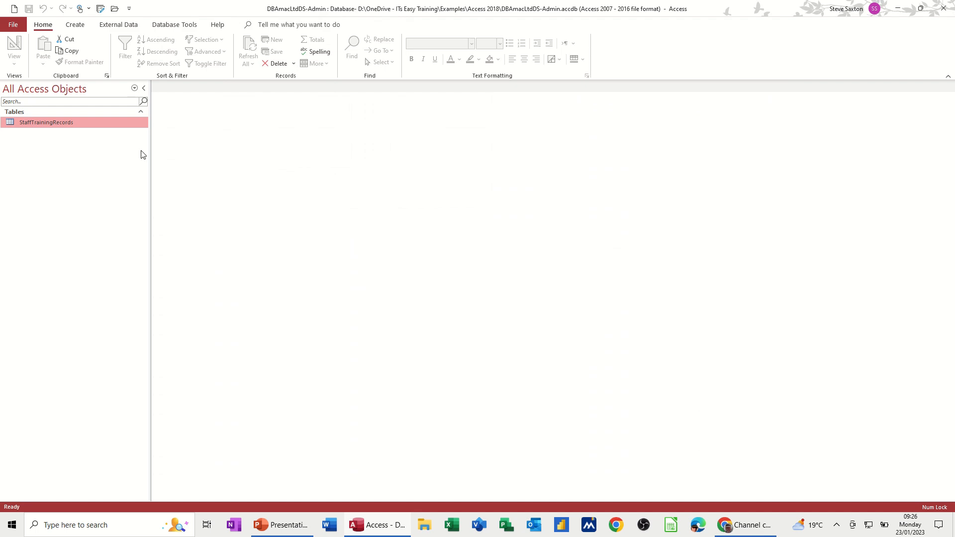
# Step: Create a new query in design view based on StaffTrainingRecords and enlarge its field list to show every field
pyautogui.click(75, 25)
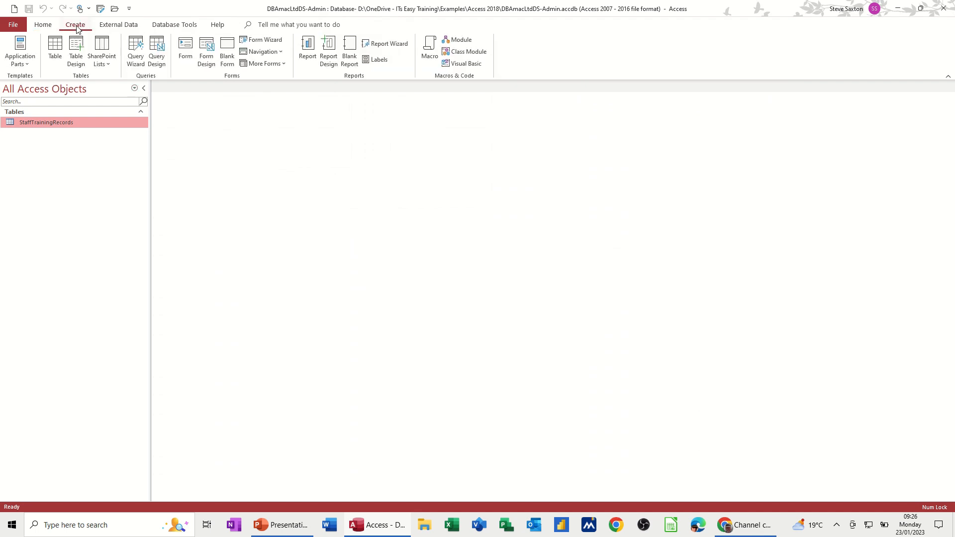
pyautogui.click(159, 50)
pyautogui.moveTo(46, 127); pyautogui.dragTo(213, 128)
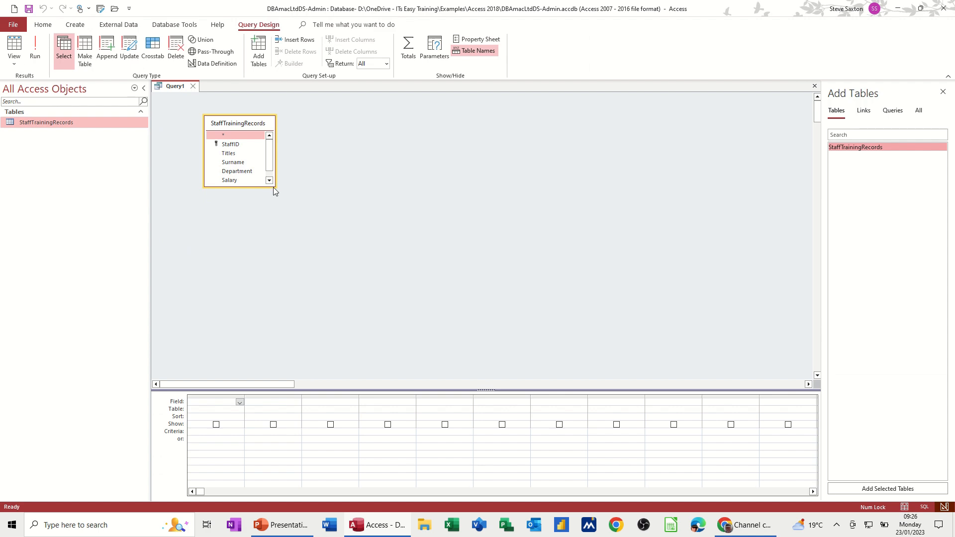
pyautogui.moveTo(274, 186); pyautogui.dragTo(301, 212)
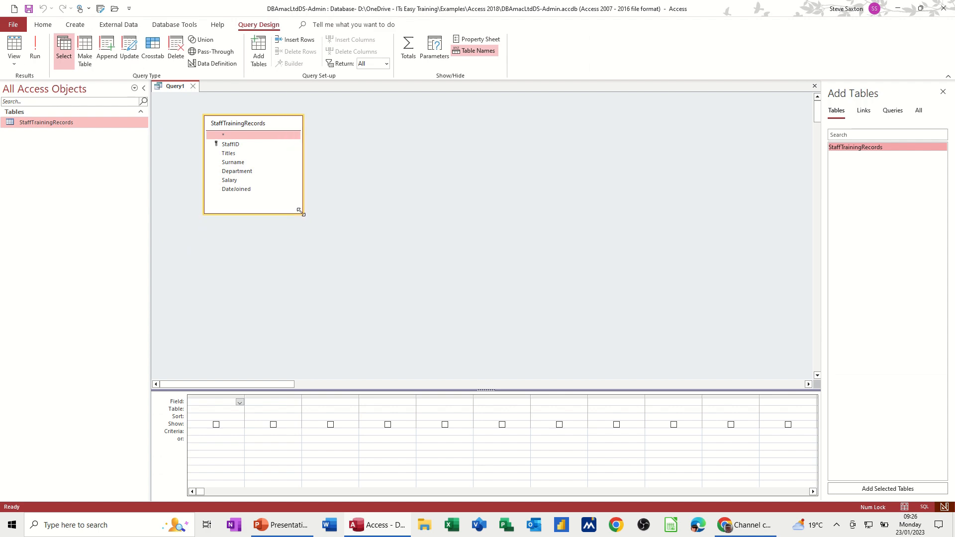
# Step: Add Department, Salary three times and Surname to the query grid, and preview the ungrouped records before returning to the design
pyautogui.doubleClick(238, 172)
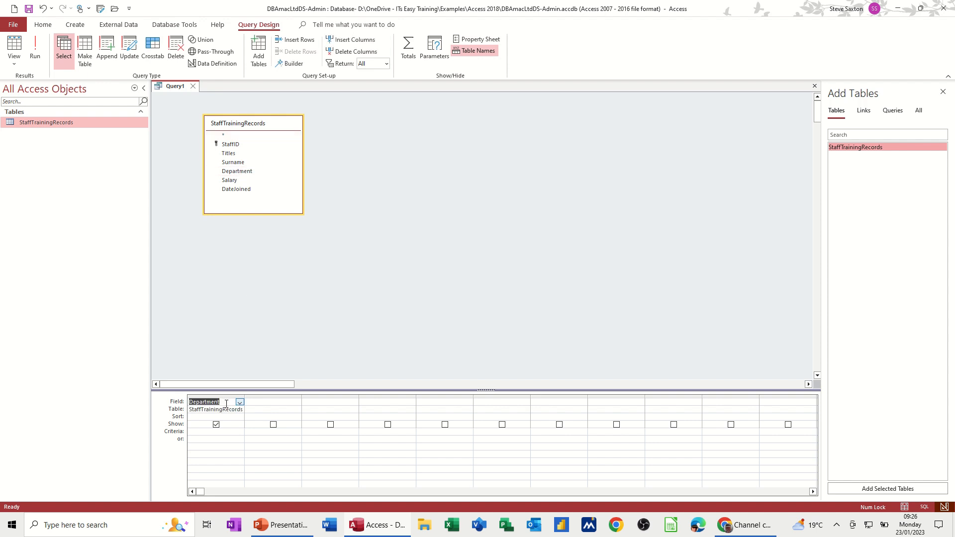
pyautogui.doubleClick(241, 181)
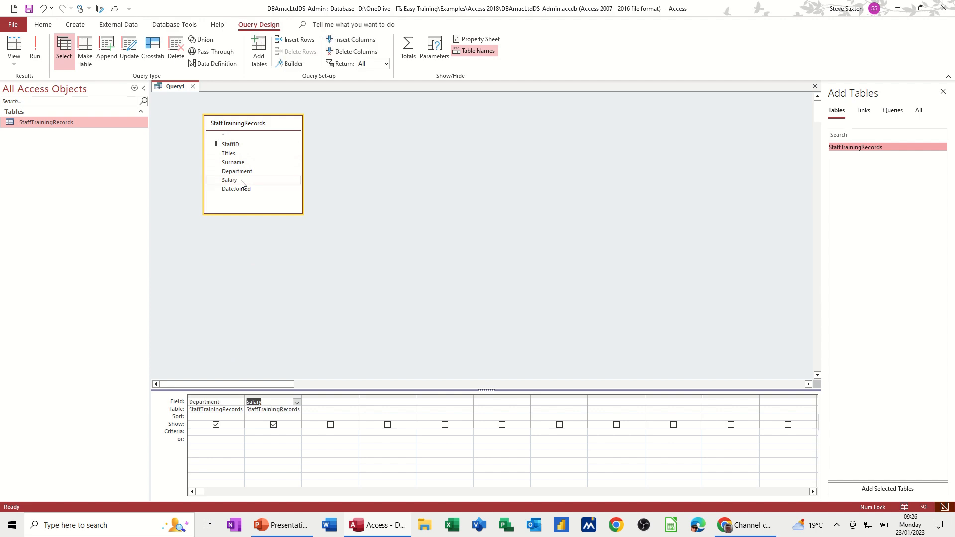
pyautogui.doubleClick(241, 180)
pyautogui.doubleClick(242, 181)
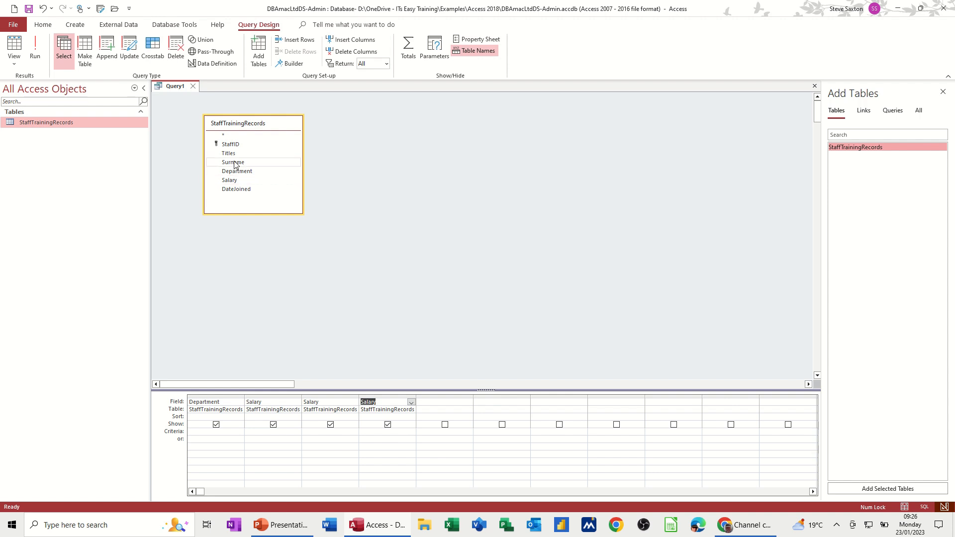
pyautogui.doubleClick(234, 163)
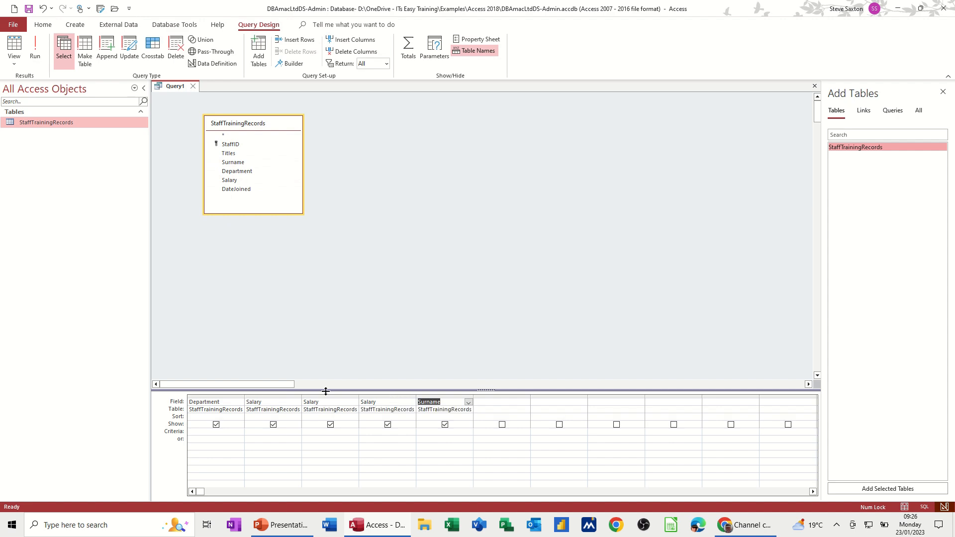
pyautogui.click(27, 60)
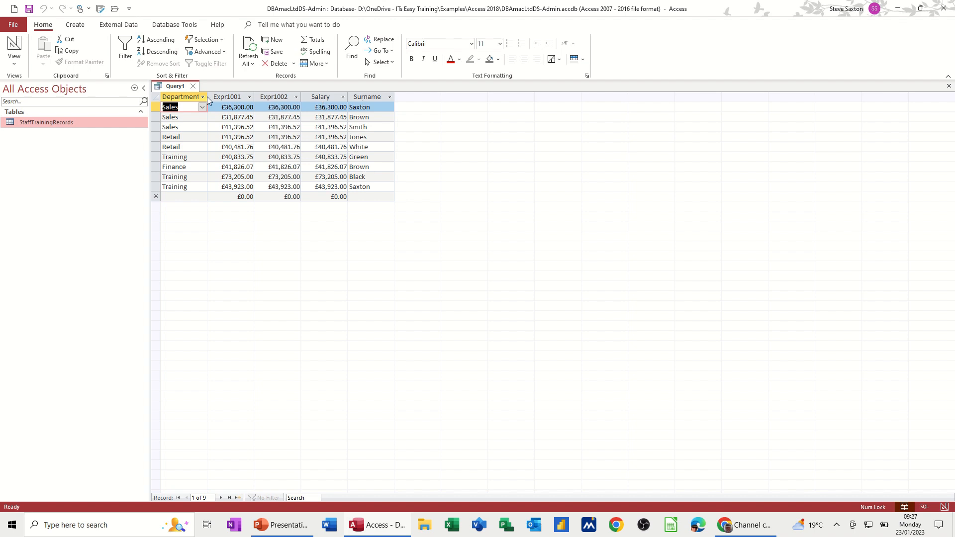
pyautogui.click(15, 46)
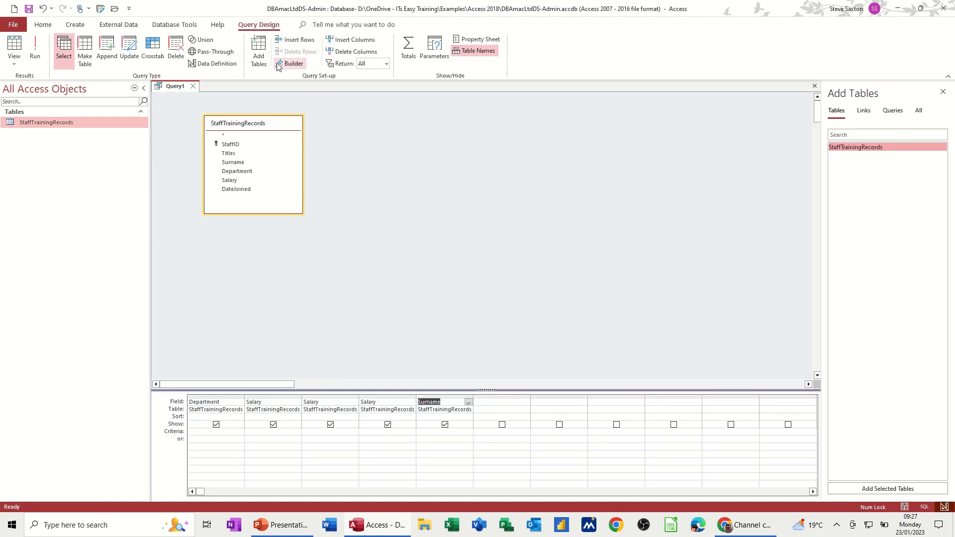
# Step: Turn on totals for the query and set the three Salary columns to Sum, Avg and Max in that order
pyautogui.click(408, 45)
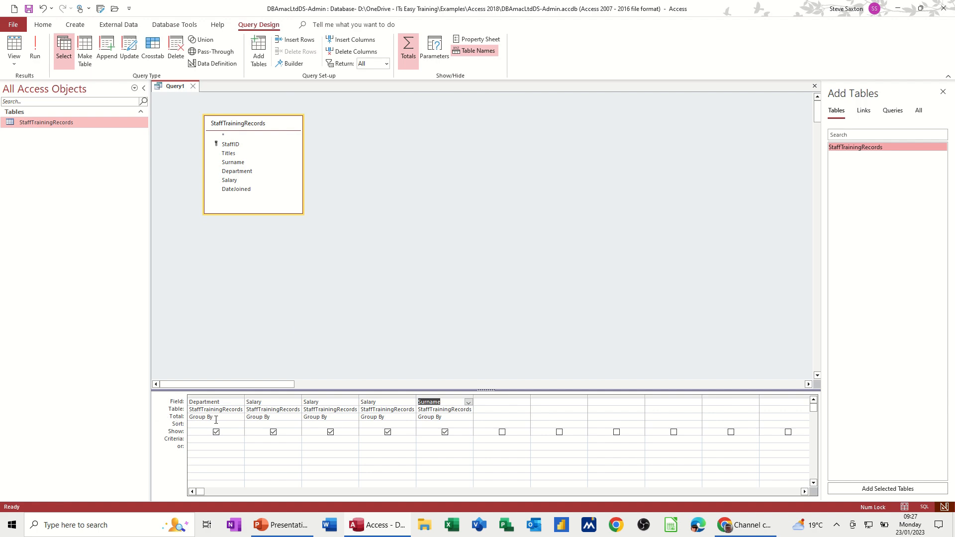
pyautogui.click(283, 419)
pyautogui.click(297, 419)
pyautogui.click(288, 431)
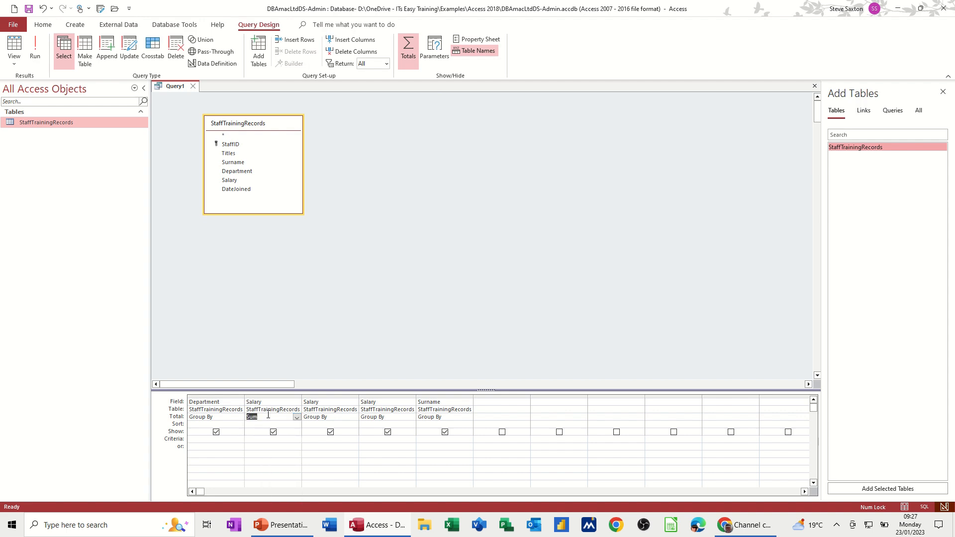
pyautogui.click(352, 418)
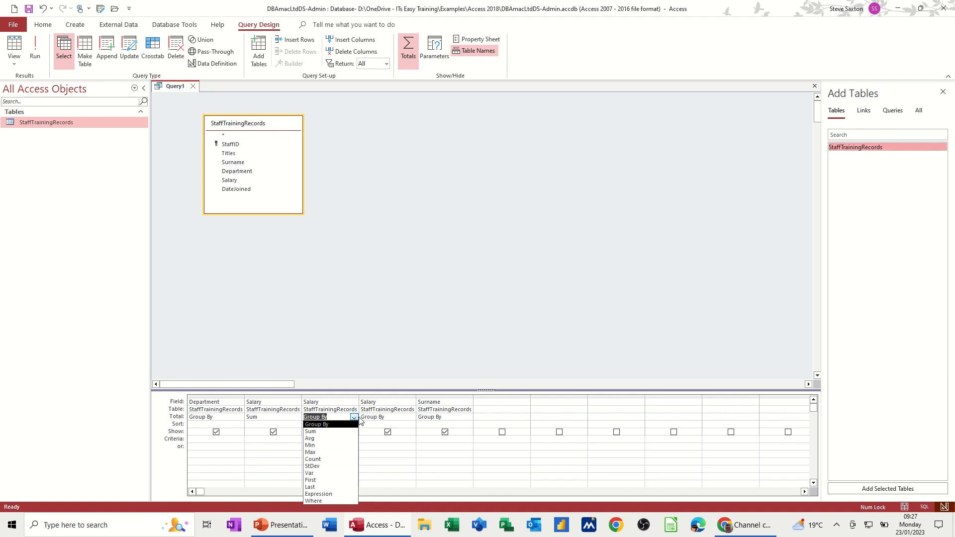
pyautogui.click(346, 436)
pyautogui.click(394, 416)
pyautogui.click(411, 418)
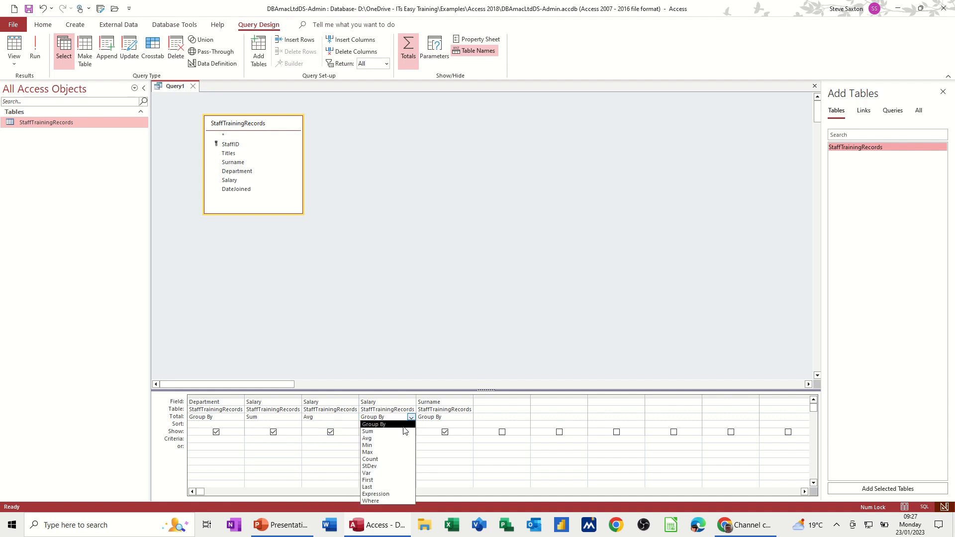
pyautogui.click(389, 452)
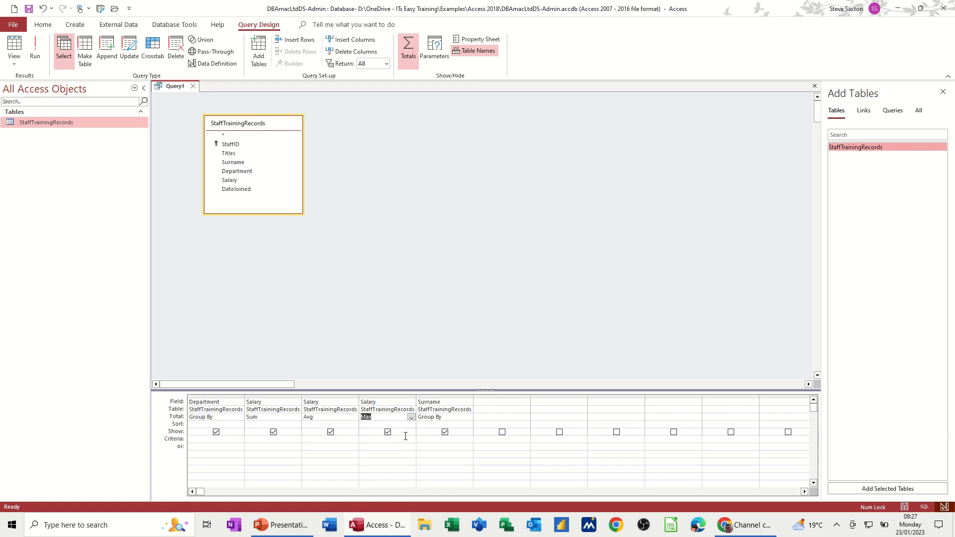
# Step: Set the Surname column's total to Count and run the query
pyautogui.click(448, 419)
pyautogui.click(469, 418)
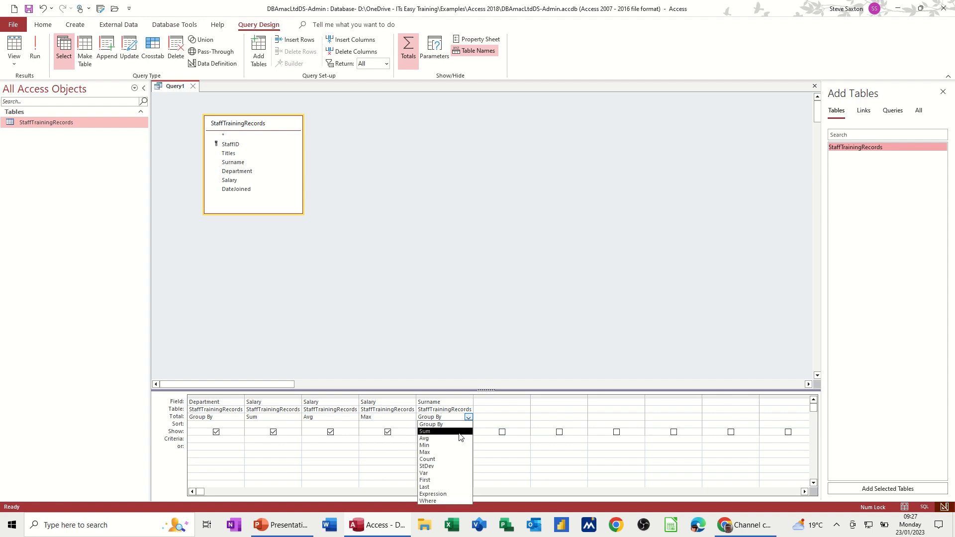
pyautogui.click(447, 459)
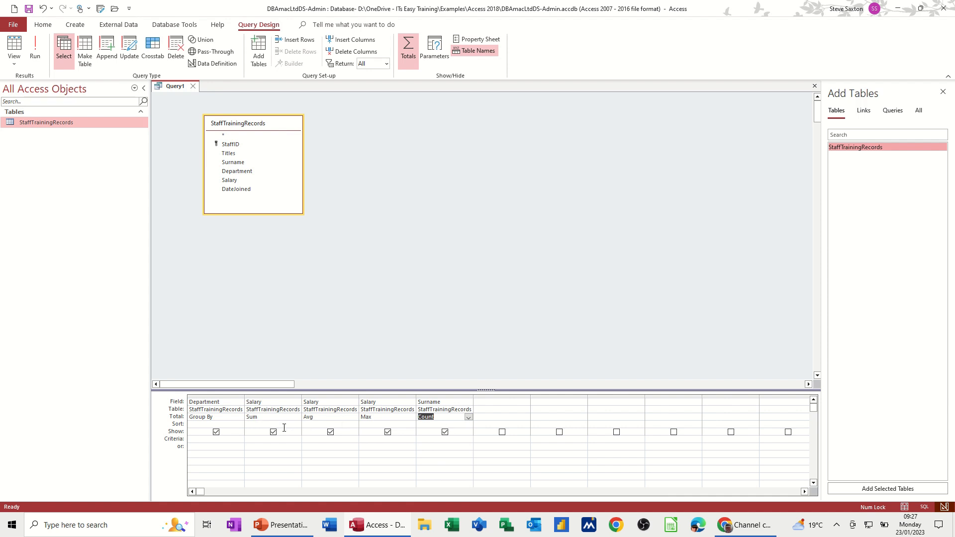
pyautogui.click(38, 46)
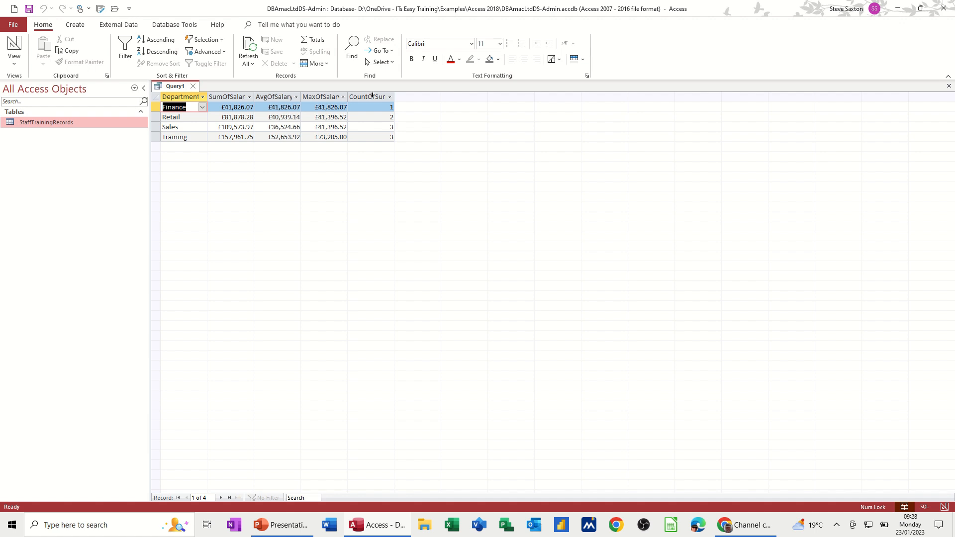
# Step: Return to the query design and give the first two Salary columns the headings Total and Average
pyautogui.click(14, 45)
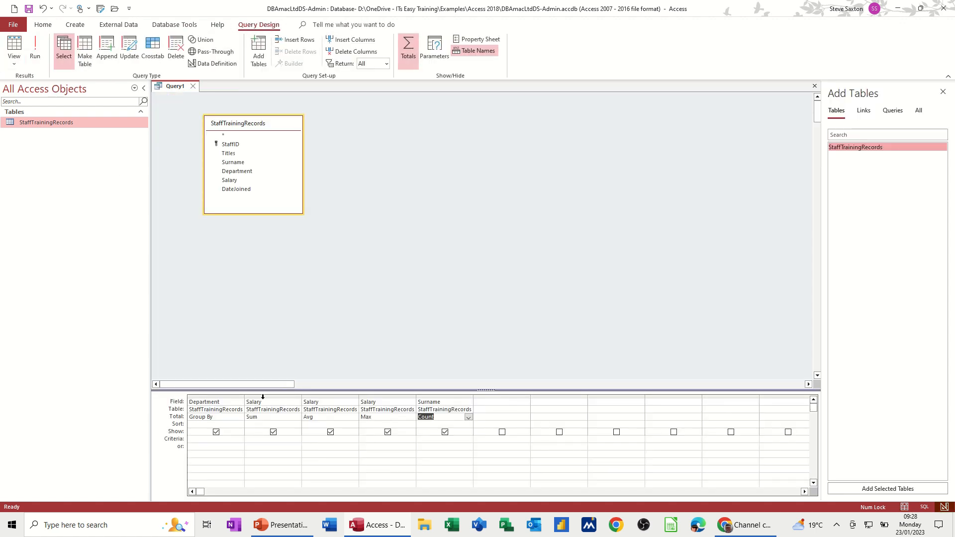
pyautogui.click(248, 403)
pyautogui.write('Total')
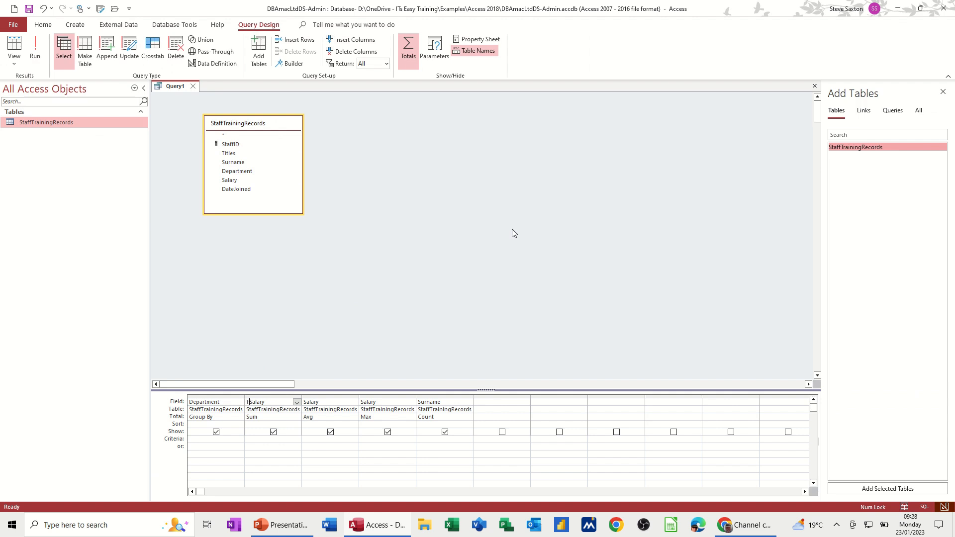
pyautogui.write(':')
pyautogui.click(305, 405)
pyautogui.write('Average:')
# Step: Give the third Salary column the heading Max and the Surname column the heading Personnel, and run the query
pyautogui.click(361, 403)
pyautogui.write('Max')
pyautogui.write(':')
pyautogui.click(419, 403)
pyautogui.write('Personne')
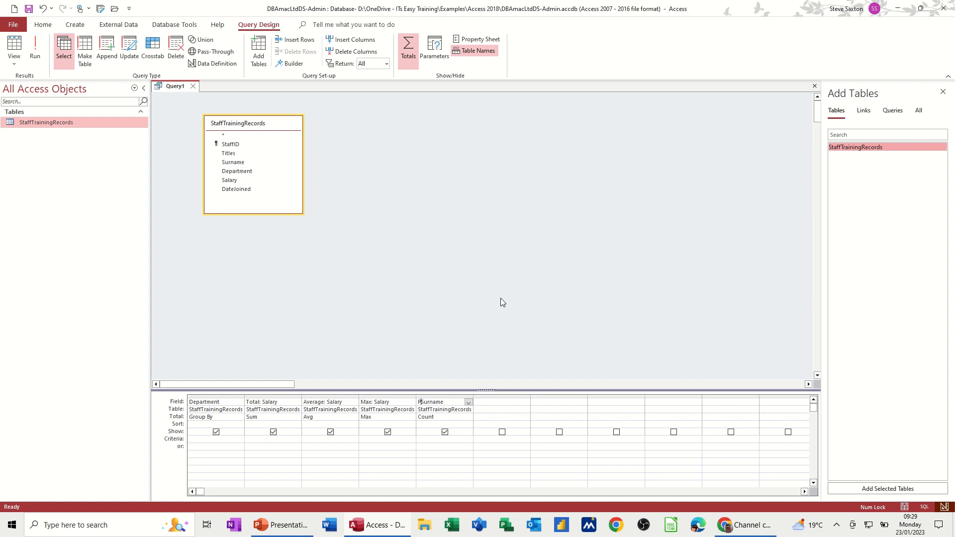
pyautogui.write('l:')
pyautogui.click(35, 49)
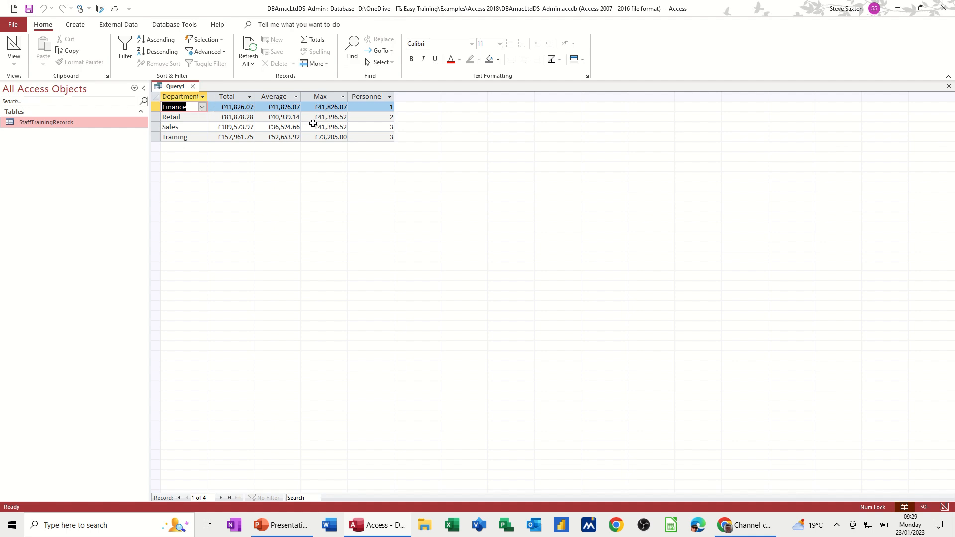
# Step: Save the query as QryTotal and close it
pyautogui.click(28, 9)
pyautogui.write('QryTotal')
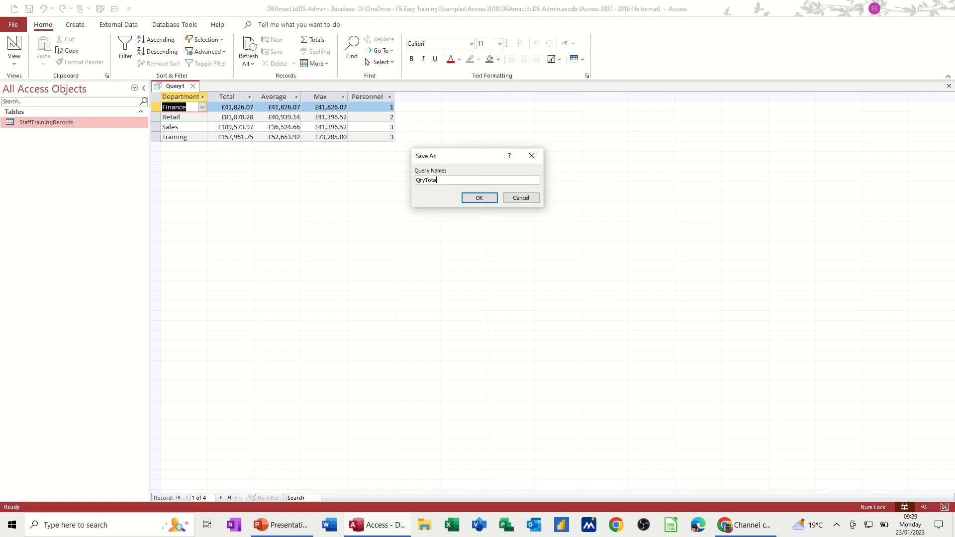
pyautogui.press('Return')
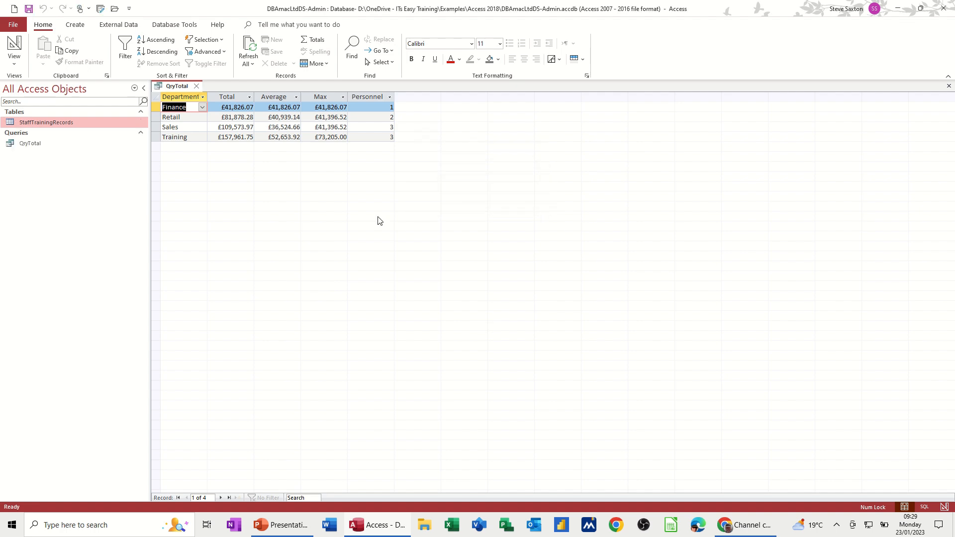
pyautogui.click(195, 86)
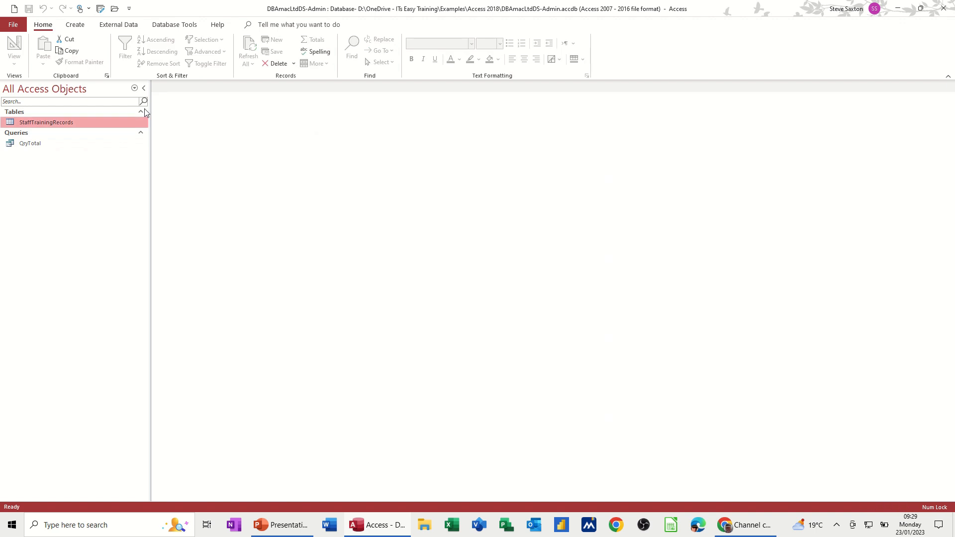
# Step: Start the Report Wizard from QryTotal and include all of the query's fields
pyautogui.click(32, 147)
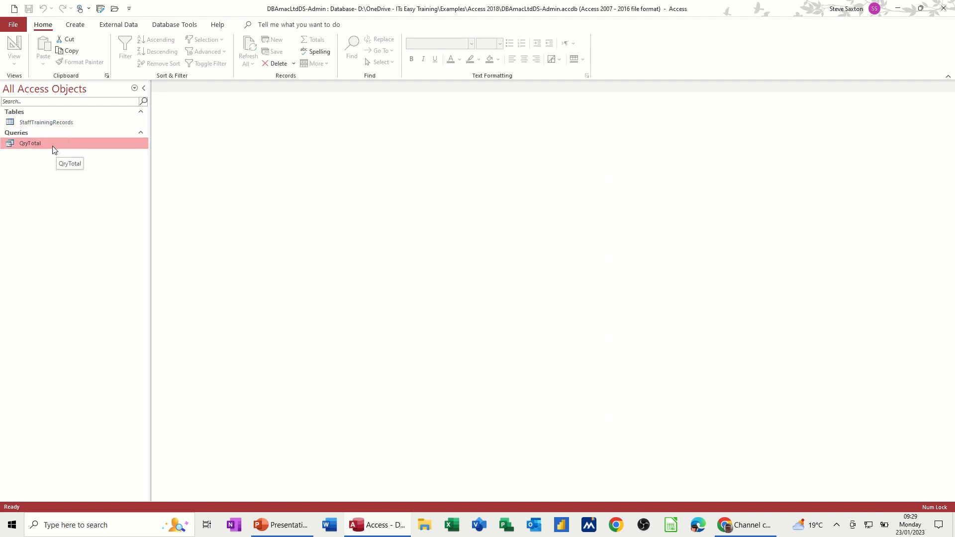
pyautogui.click(75, 24)
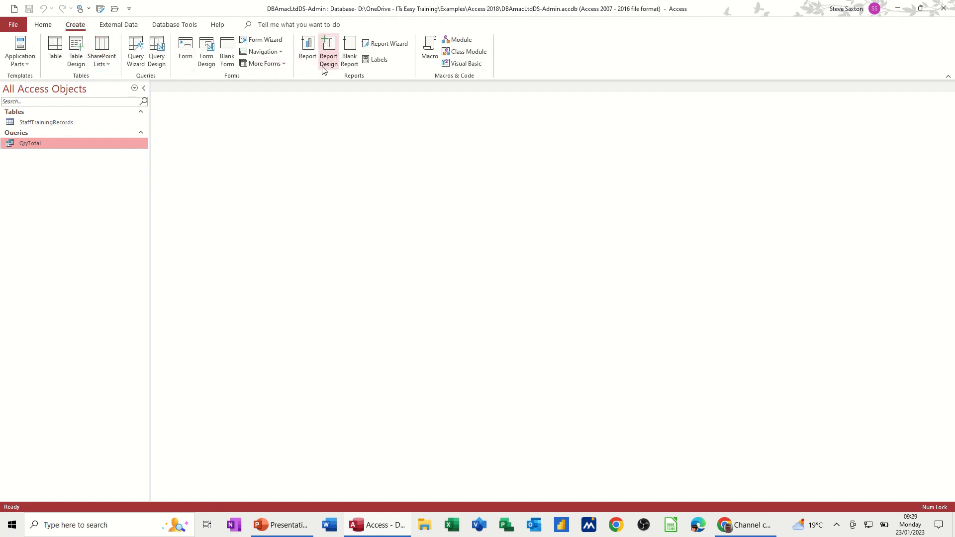
pyautogui.click(381, 47)
pyautogui.click(462, 223)
pyautogui.click(531, 280)
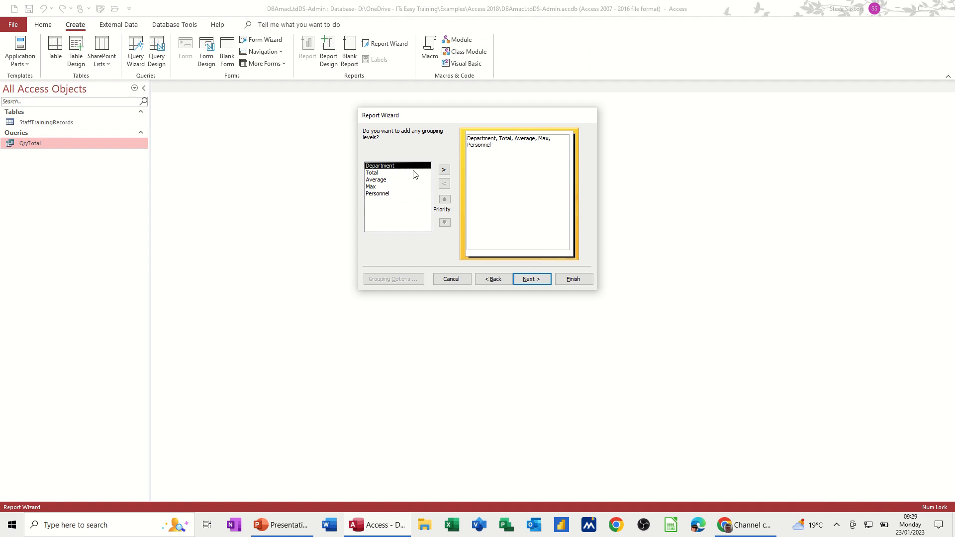
# Step: Group the report by Department and summarise only the Total field with its sum, including the percent of total for sums
pyautogui.click(444, 170)
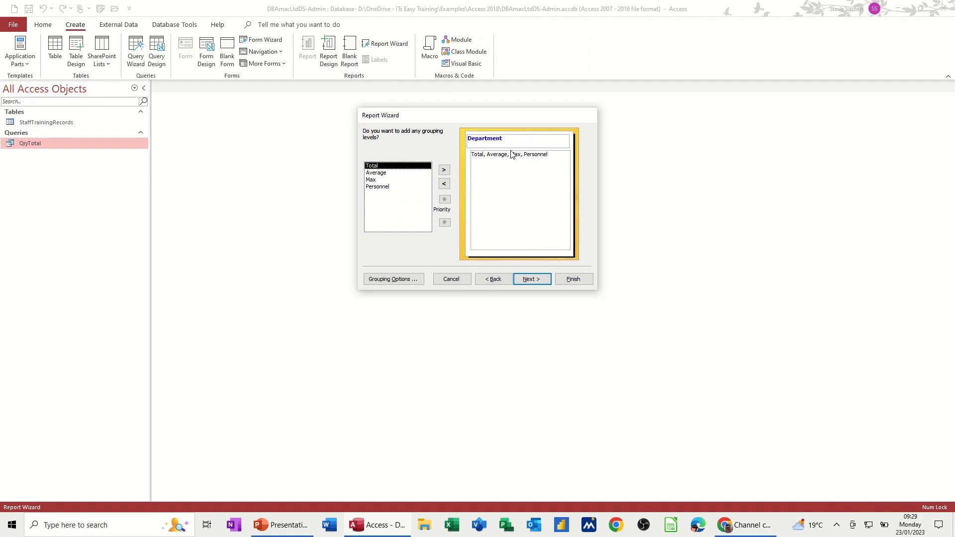
pyautogui.click(529, 279)
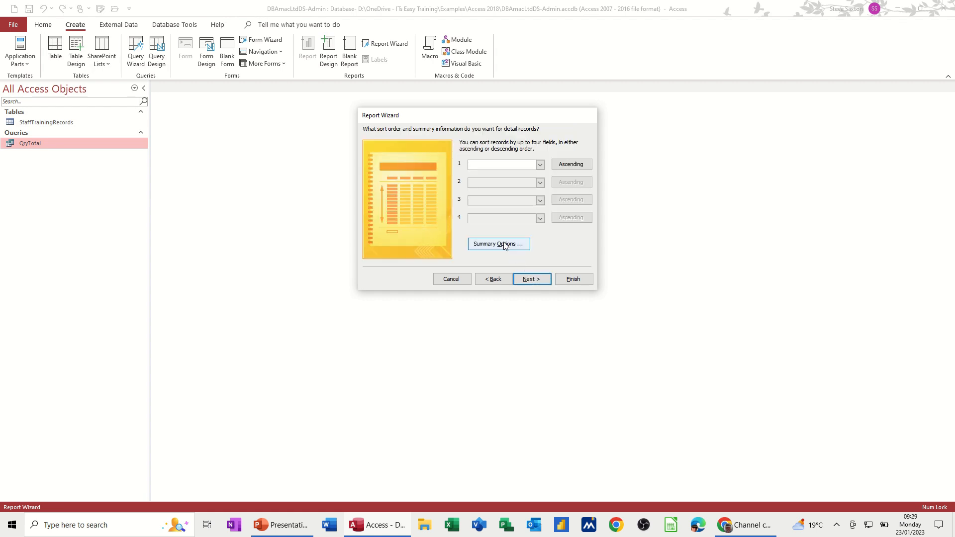
pyautogui.click(492, 248)
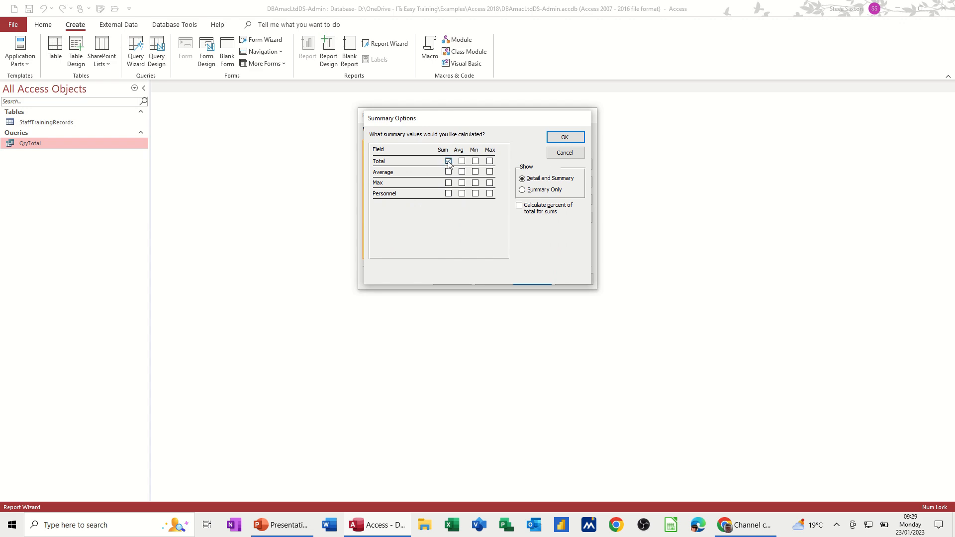
pyautogui.click(448, 161)
pyautogui.click(448, 173)
pyautogui.click(449, 196)
pyautogui.click(520, 209)
pyautogui.click(448, 195)
pyautogui.click(449, 183)
pyautogui.click(449, 172)
pyautogui.click(566, 139)
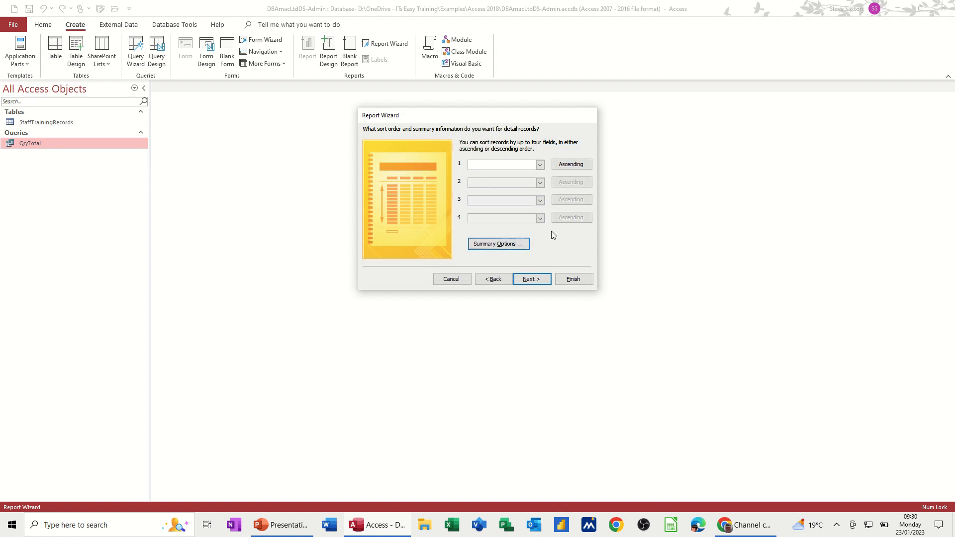
# Step: Lay out the report in landscape orientation, title it RptQryTotal and finish the wizard
pyautogui.click(537, 282)
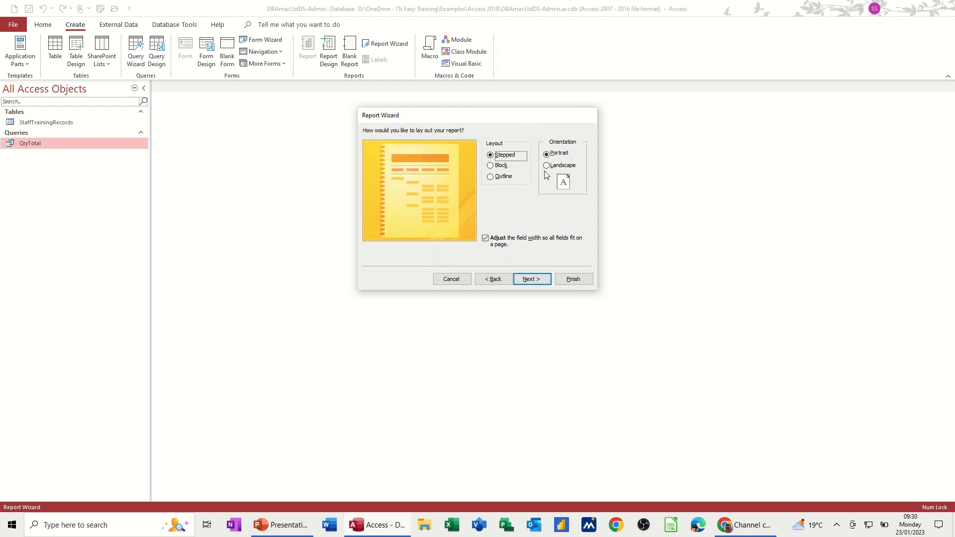
pyautogui.click(547, 166)
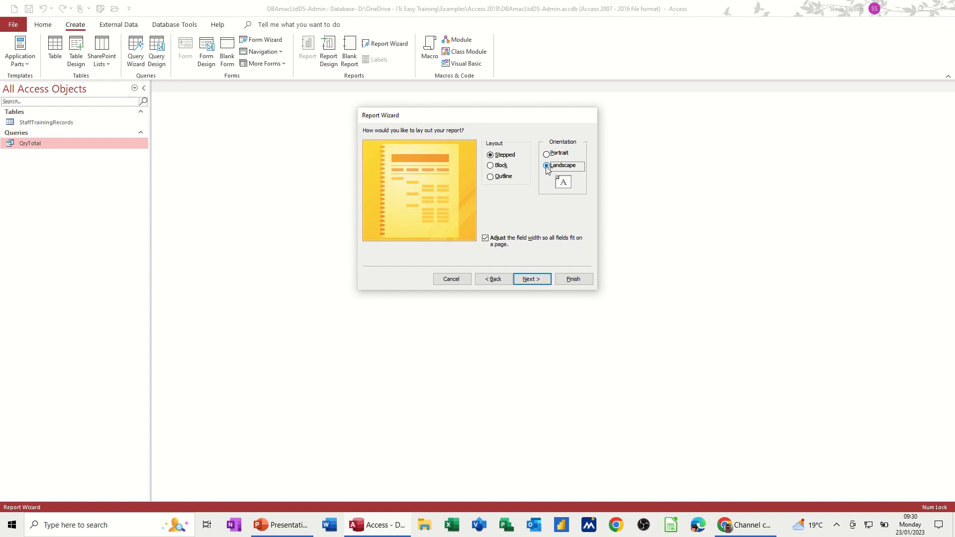
pyautogui.click(536, 281)
pyautogui.click(446, 144)
pyautogui.write('RptQryTotal')
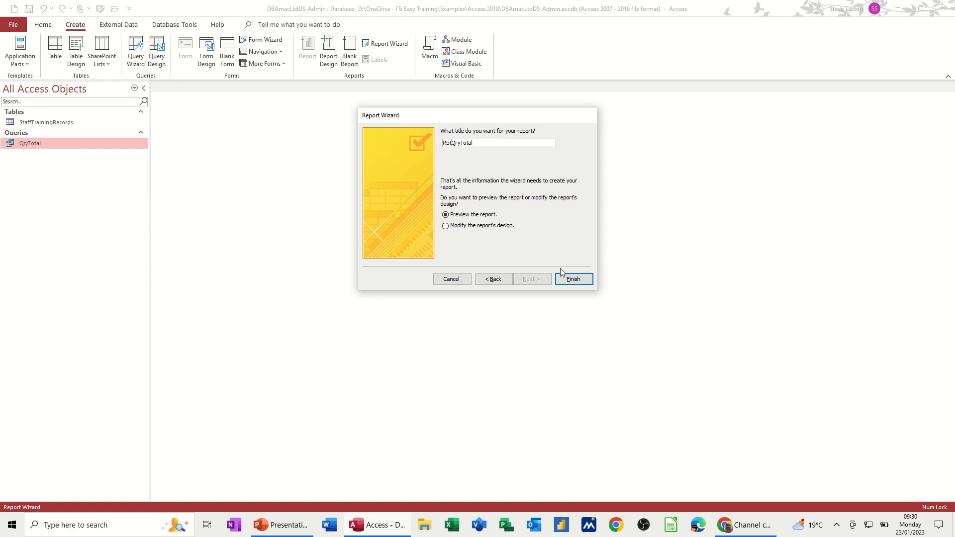
pyautogui.click(572, 278)
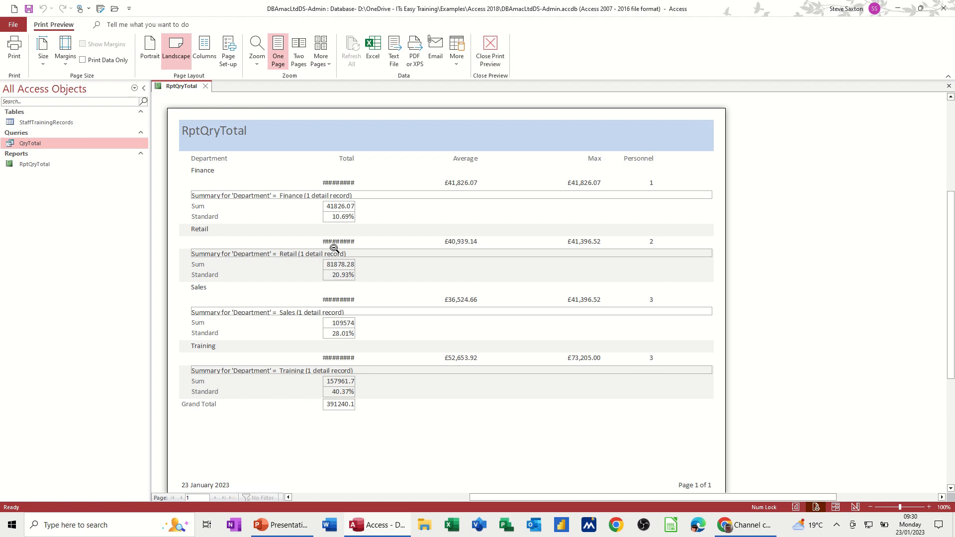
# Step: Close the print preview, widen the Total text box in the detail section and narrow Average between Total and Max
pyautogui.click(488, 46)
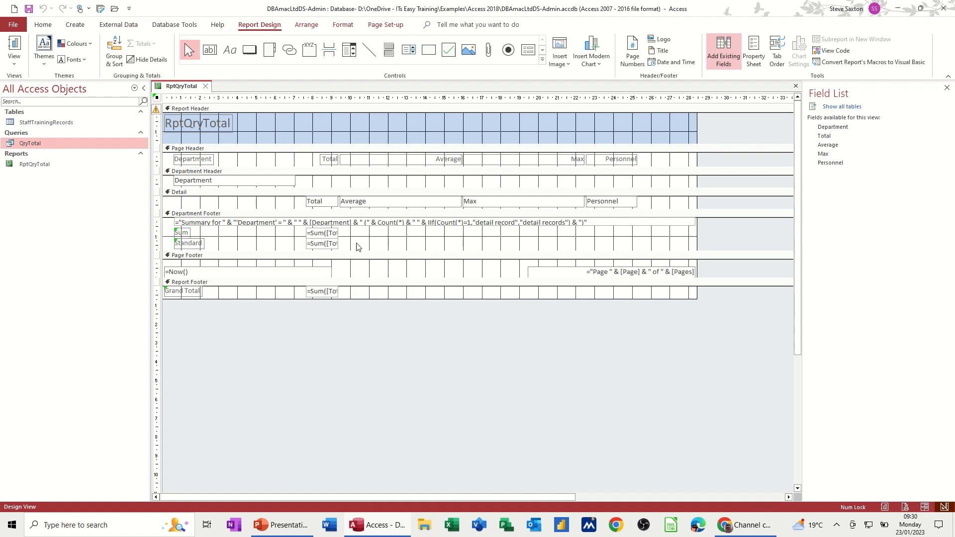
pyautogui.click(334, 245)
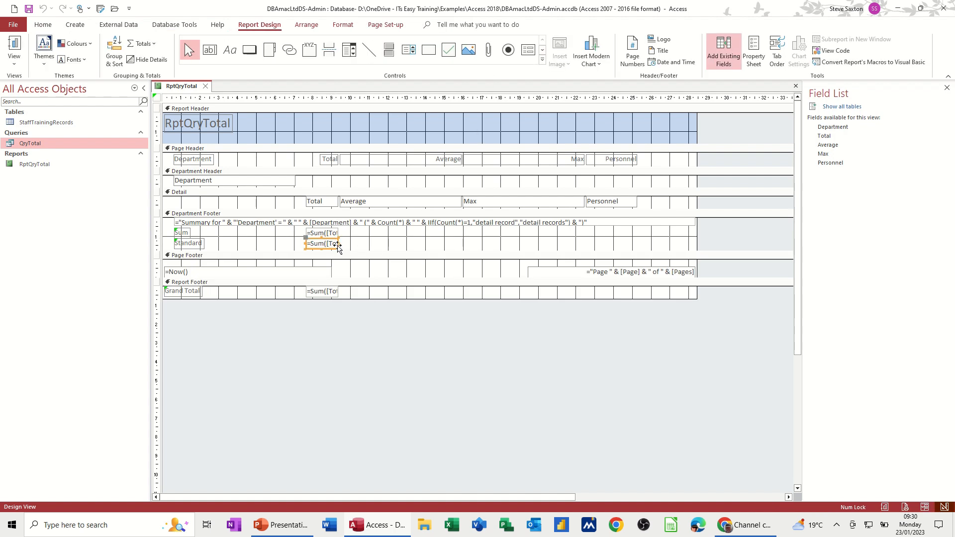
pyautogui.click(330, 202)
pyautogui.moveTo(338, 201); pyautogui.dragTo(359, 201)
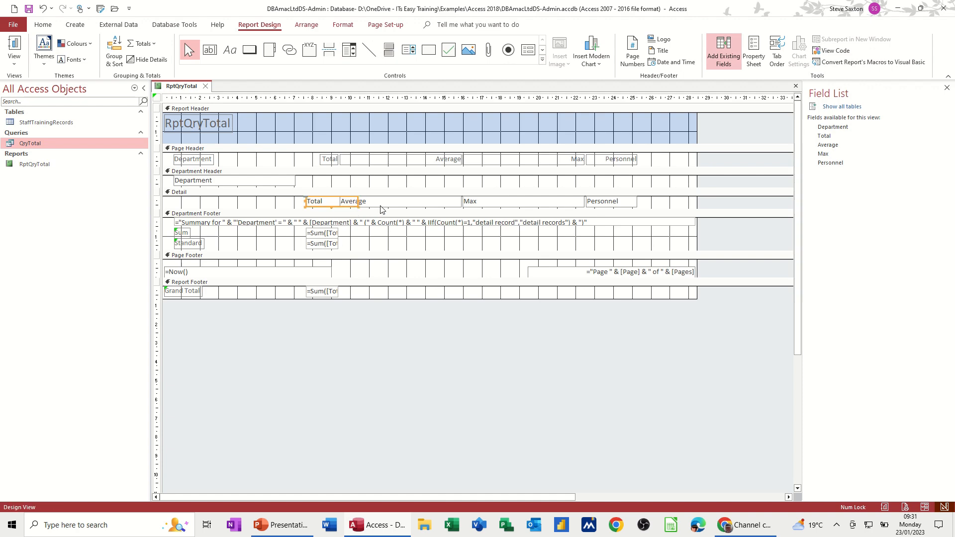
pyautogui.click(380, 207)
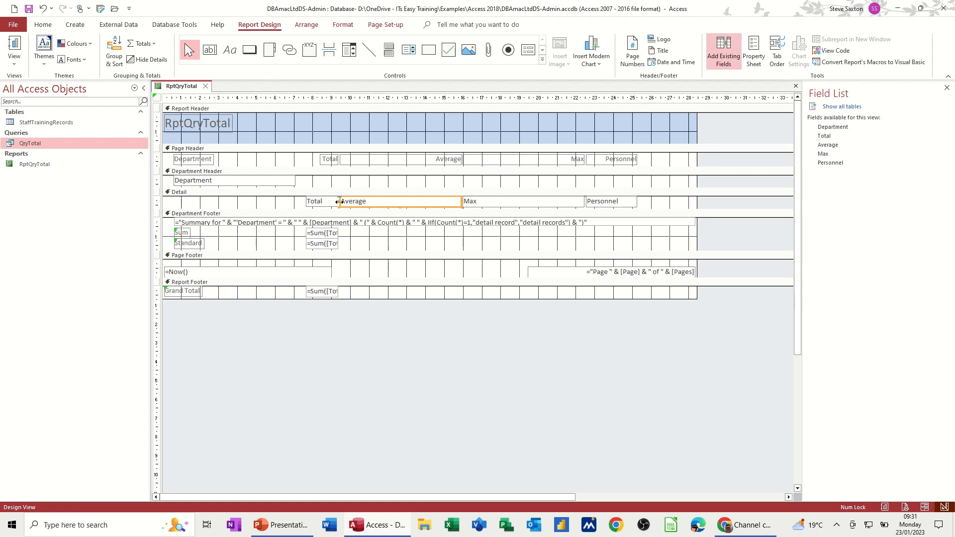
pyautogui.moveTo(341, 199); pyautogui.dragTo(361, 199)
pyautogui.moveTo(482, 201); pyautogui.dragTo(460, 201)
# Step: Widen the Sum and Standard text boxes in the Department footer and the grand total text box to about 3.4 cm
pyautogui.click(333, 235)
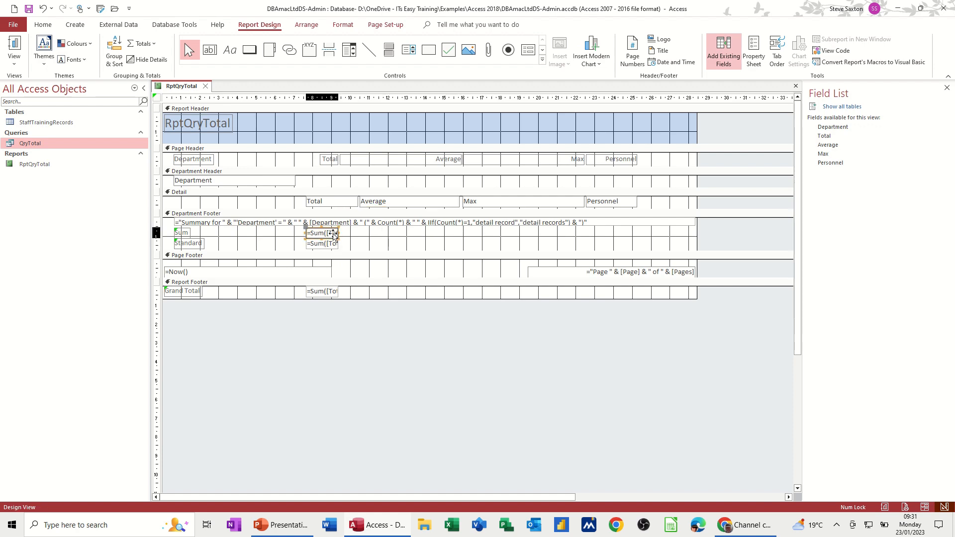
pyautogui.moveTo(338, 232); pyautogui.dragTo(370, 244)
pyautogui.click(333, 244)
pyautogui.click(330, 294)
pyautogui.moveTo(338, 292); pyautogui.dragTo(369, 291)
# Step: Delete the department summary text box from the Department footer and view the report
pyautogui.click(283, 223)
pyautogui.press('Delete')
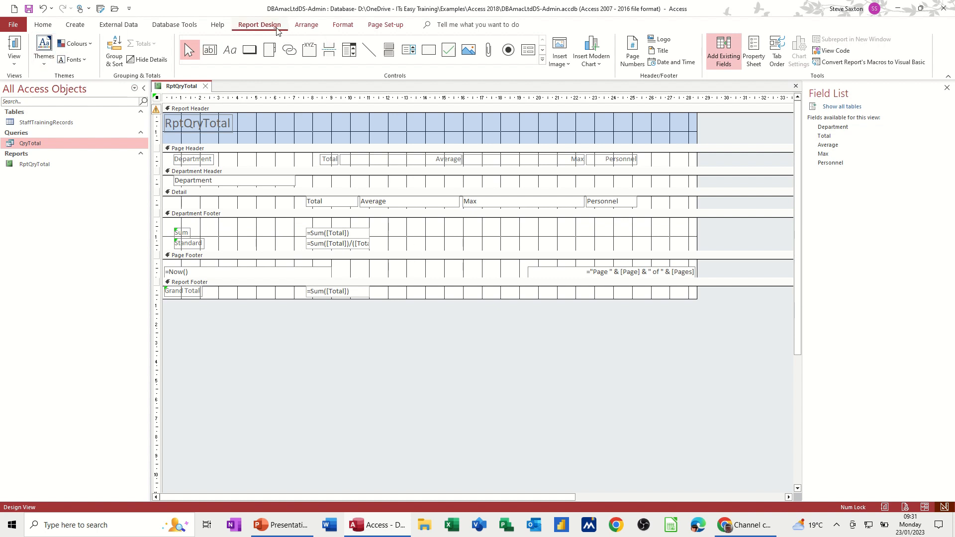
pyautogui.click(14, 46)
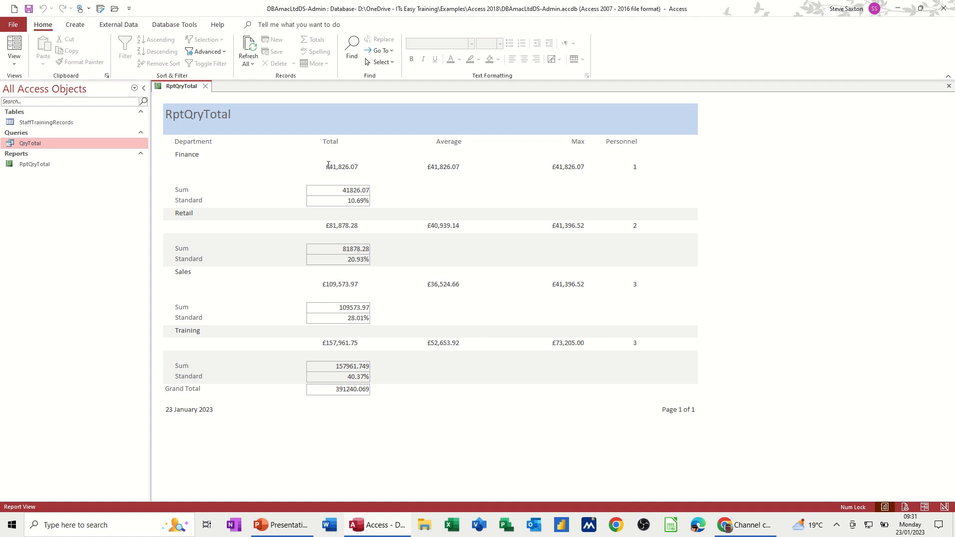
# Step: Return to the report design, format the Department footer's Sum text box as Currency and view the report
pyautogui.click(14, 59)
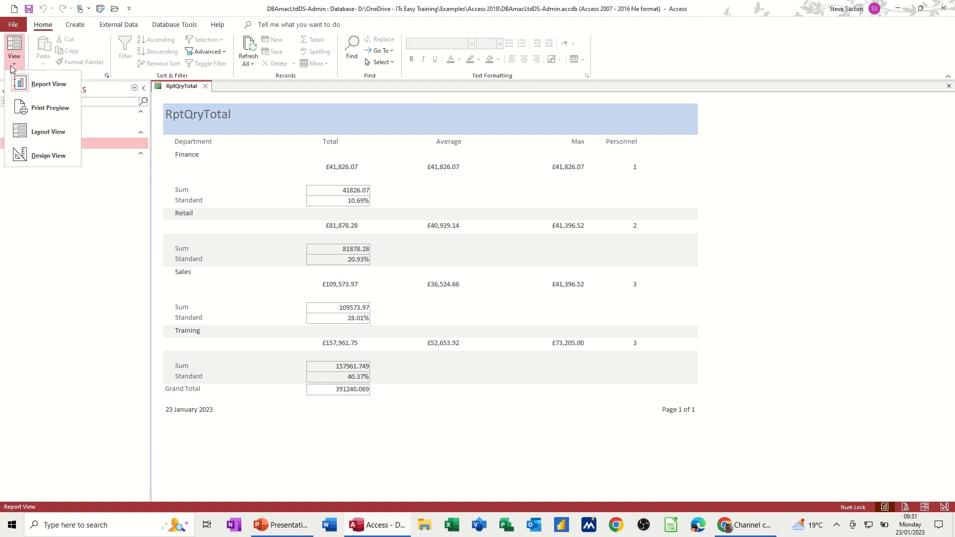
pyautogui.click(36, 157)
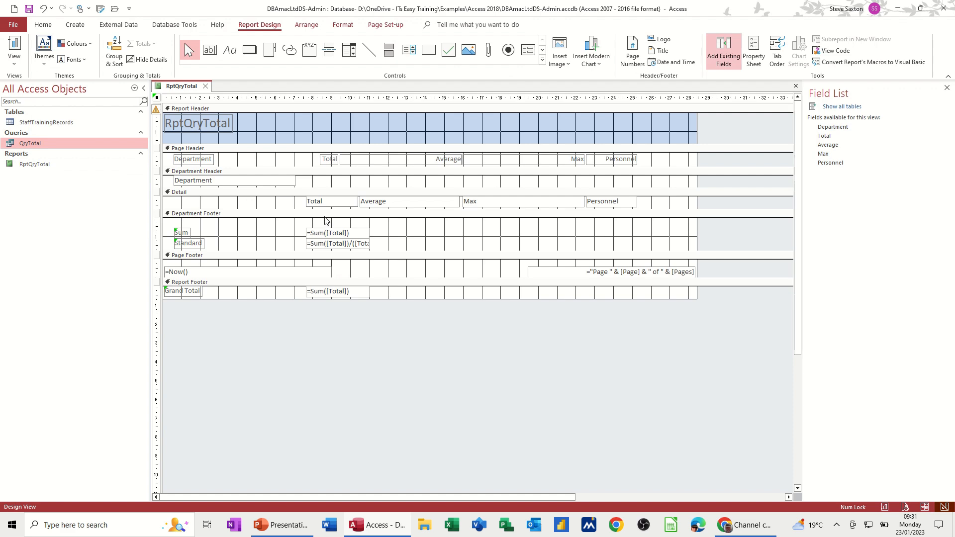
pyautogui.click(330, 233)
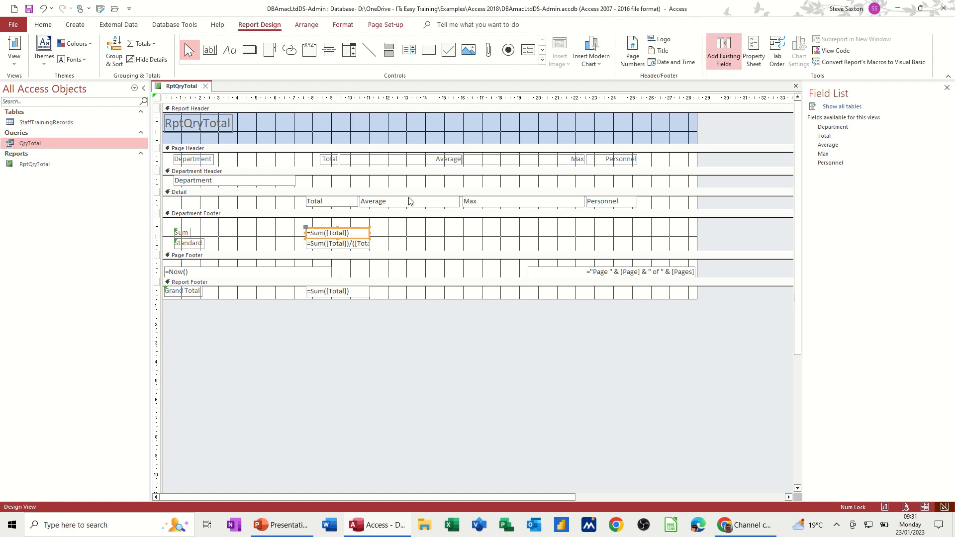
pyautogui.click(754, 53)
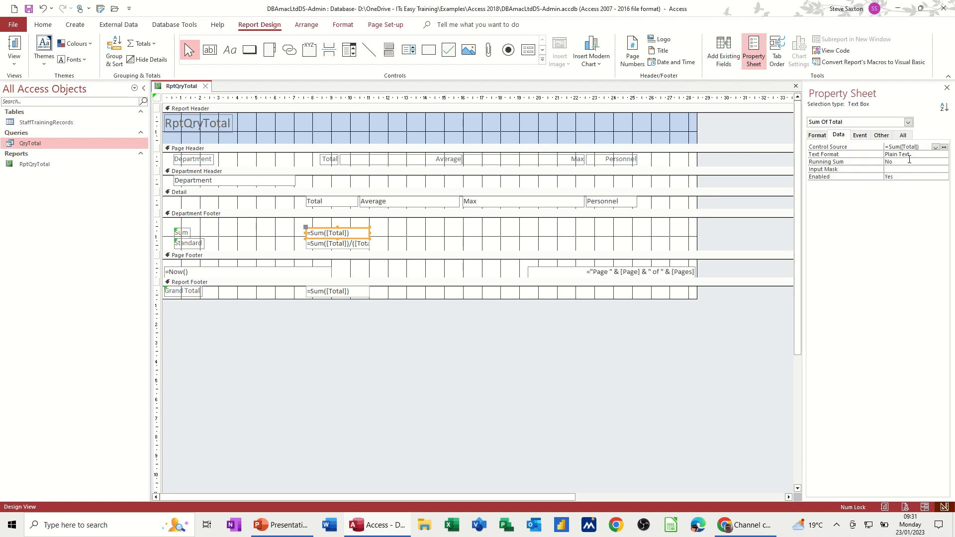
pyautogui.click(913, 157)
pyautogui.click(944, 156)
pyautogui.click(944, 159)
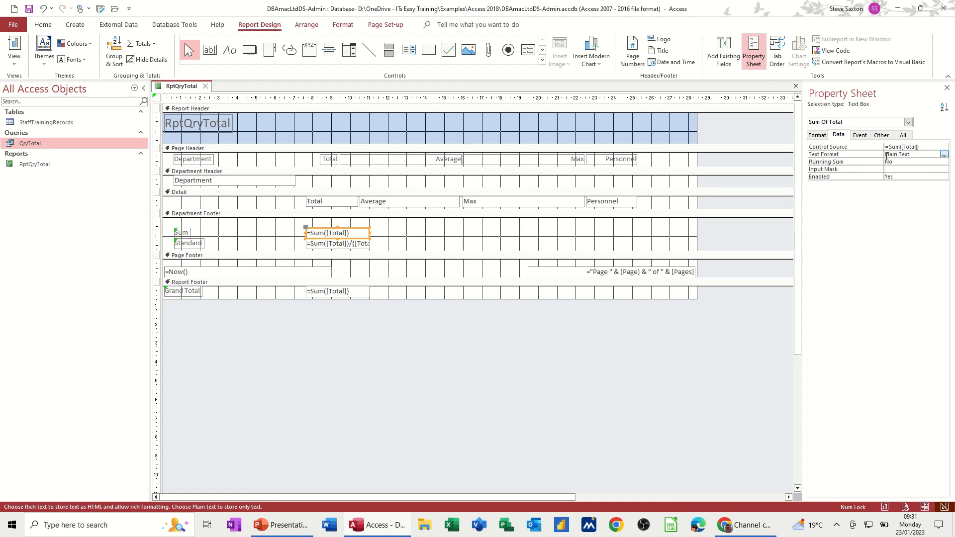
pyautogui.click(817, 136)
pyautogui.click(935, 147)
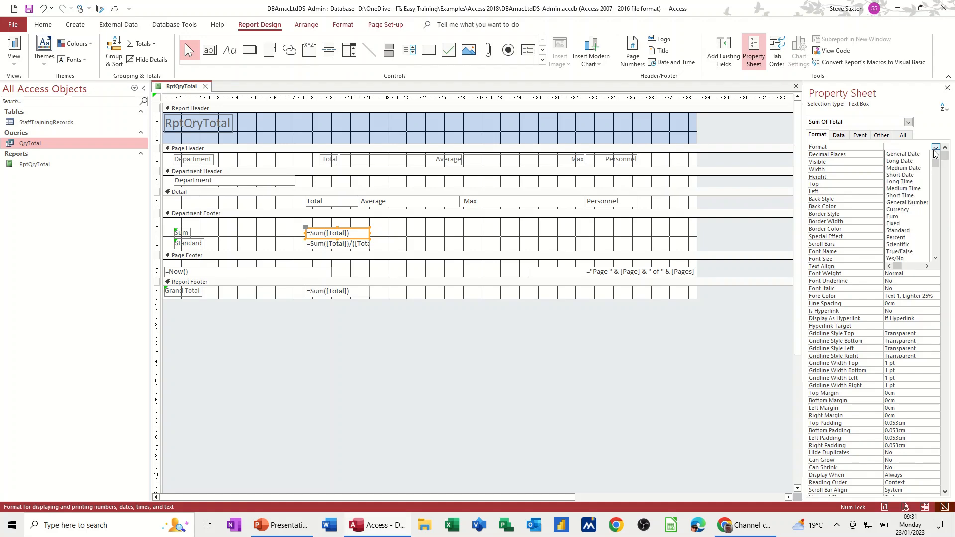
pyautogui.click(898, 210)
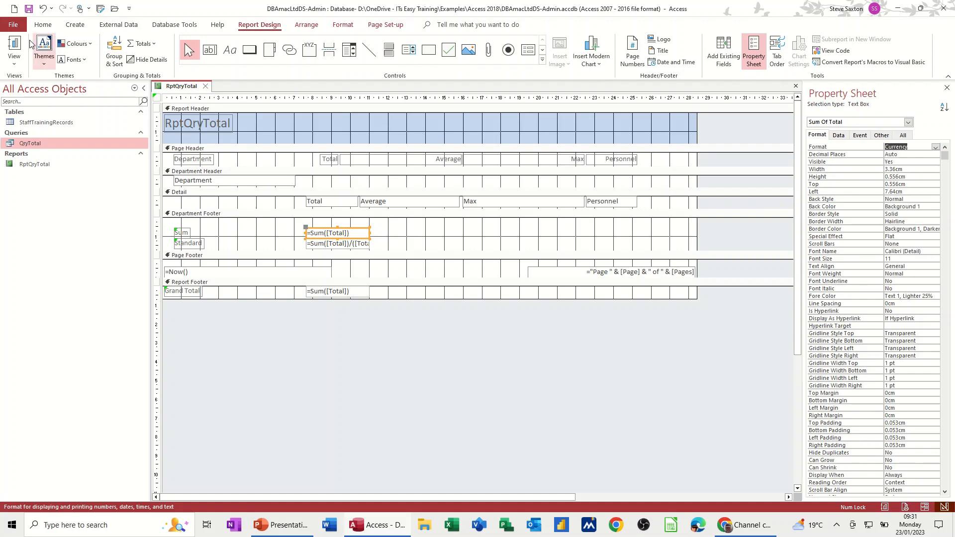
pyautogui.click(14, 47)
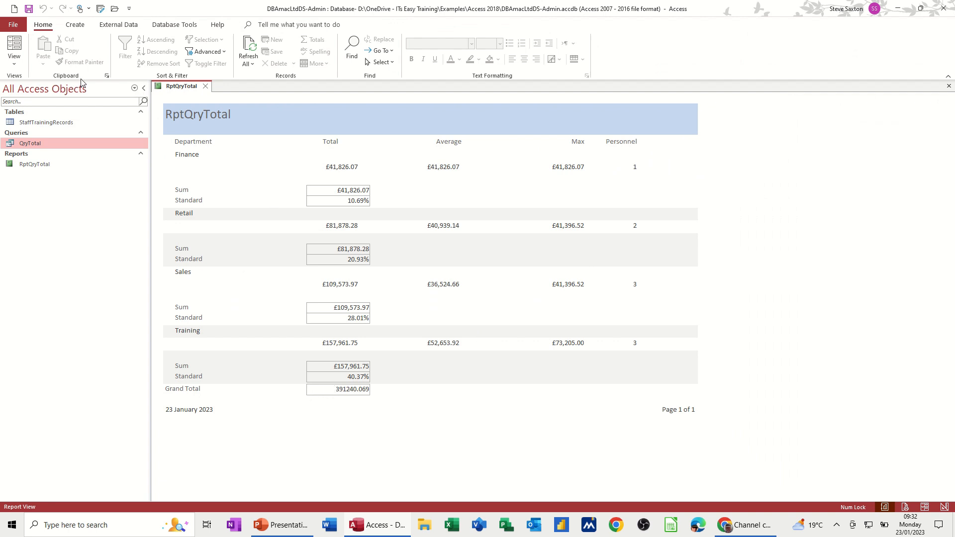
# Step: Return to the report design and format the grand total text box in the report footer as Currency
pyautogui.click(14, 58)
pyautogui.click(40, 155)
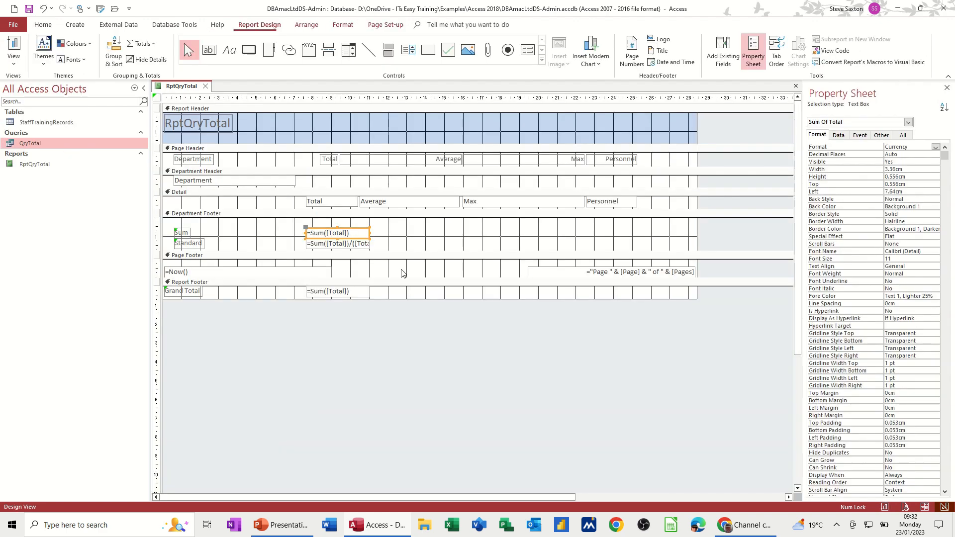
pyautogui.click(344, 292)
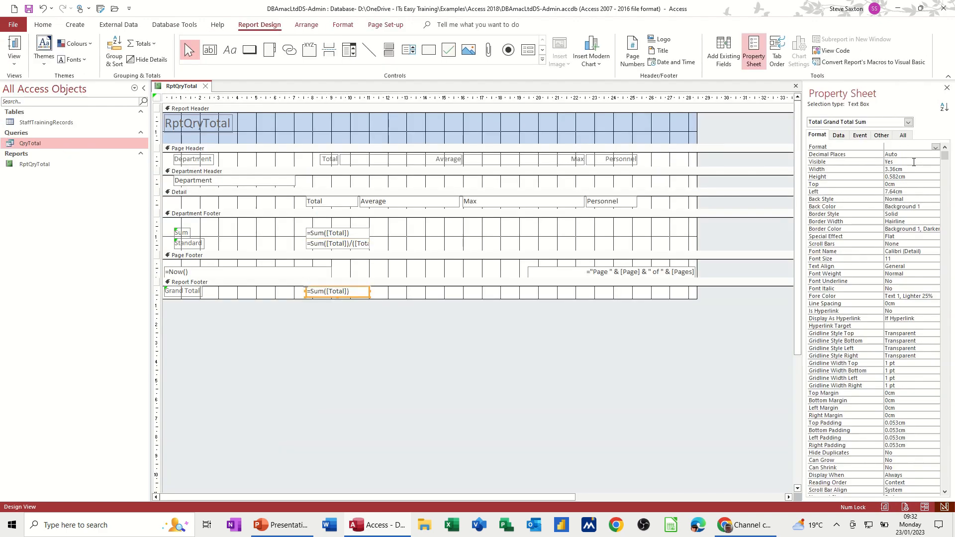
pyautogui.click(935, 147)
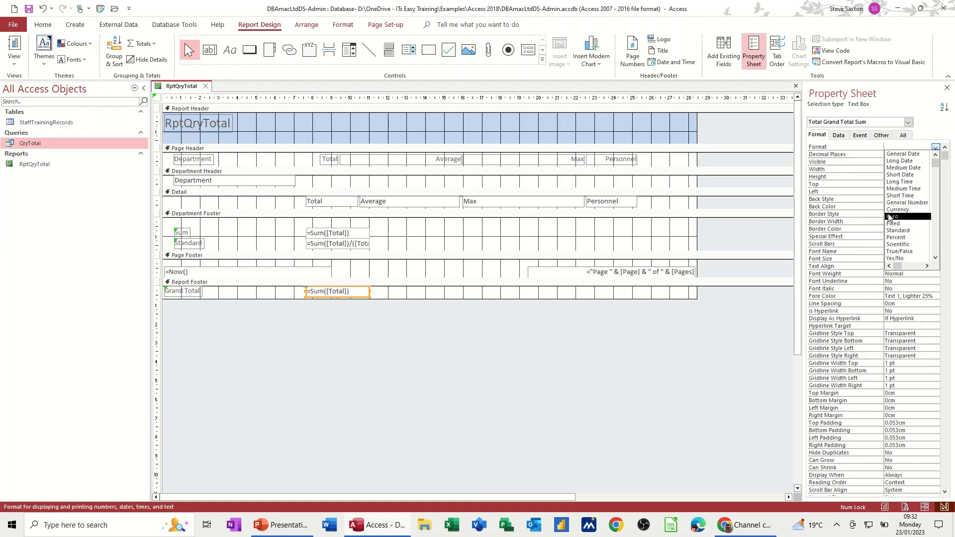
pyautogui.click(889, 214)
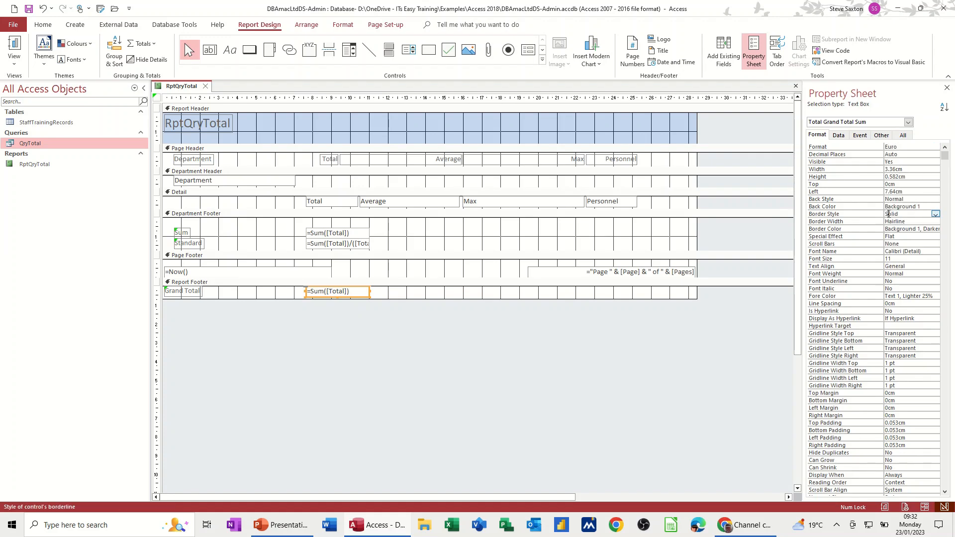
pyautogui.click(935, 148)
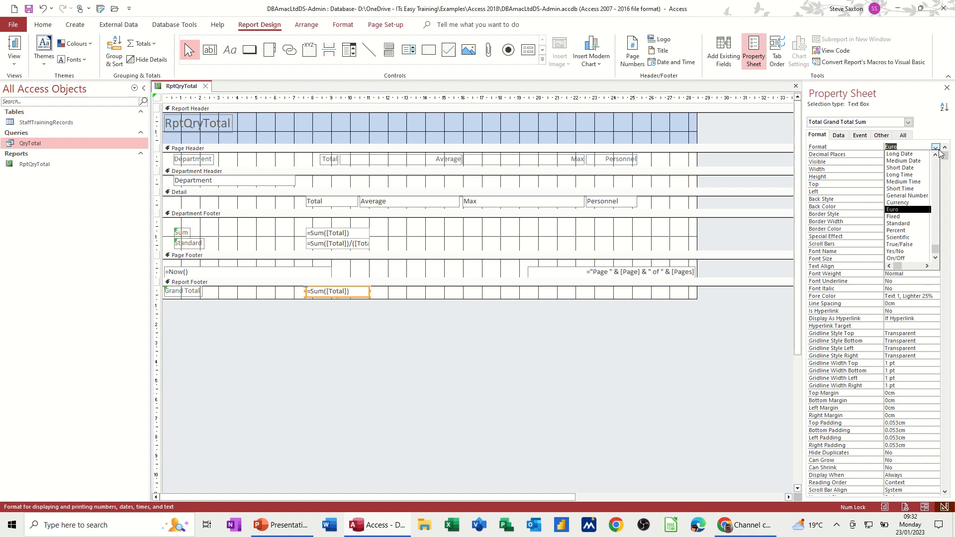
pyautogui.click(893, 204)
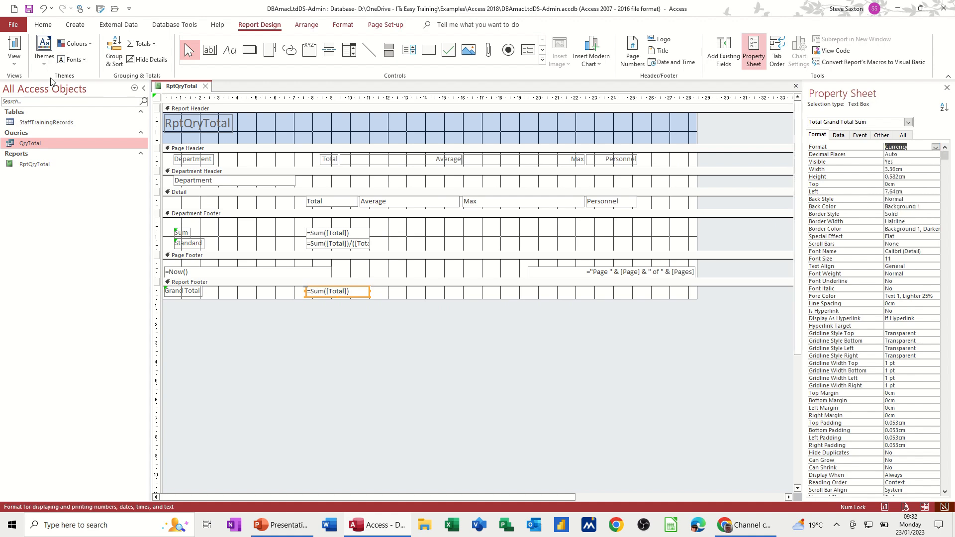
# Step: View the finished report, close it and save its design changes
pyautogui.click(18, 55)
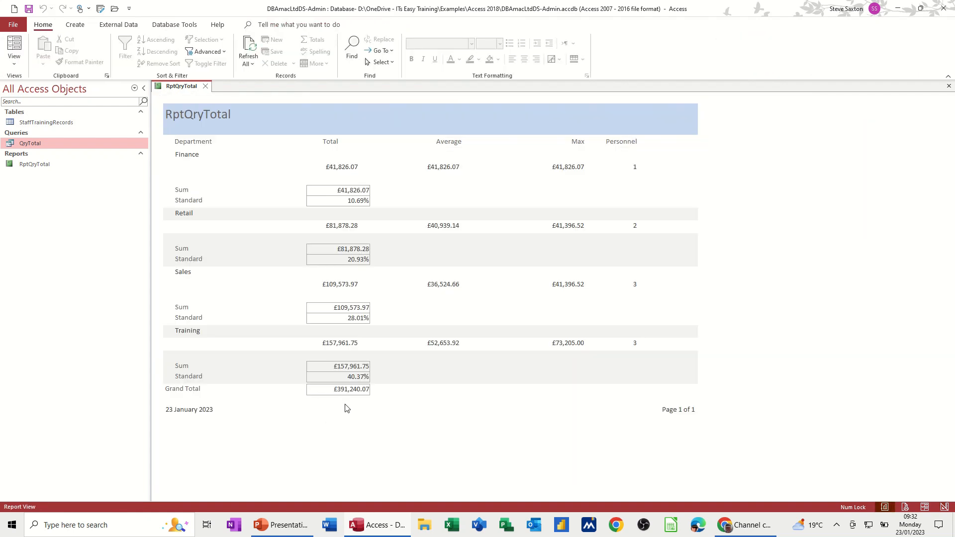
pyautogui.click(205, 87)
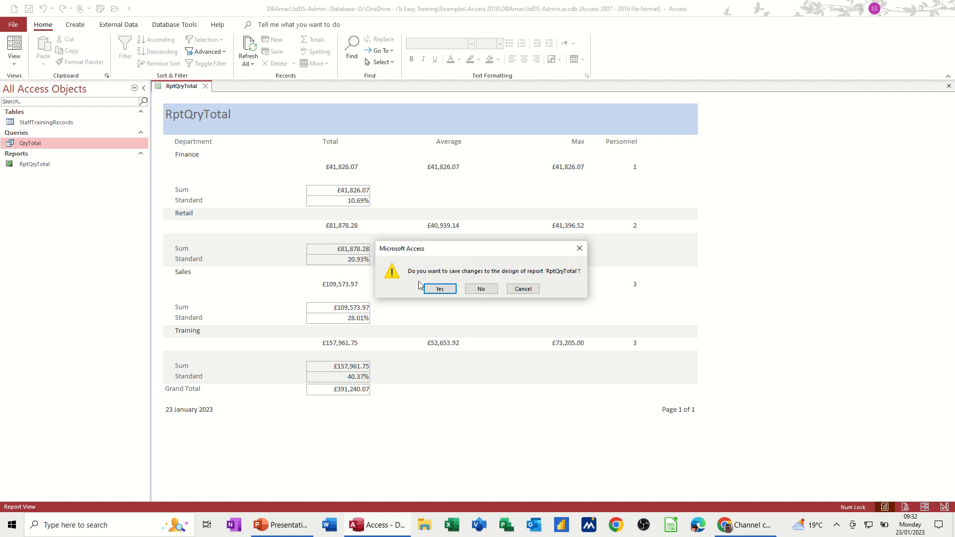
pyautogui.click(438, 287)
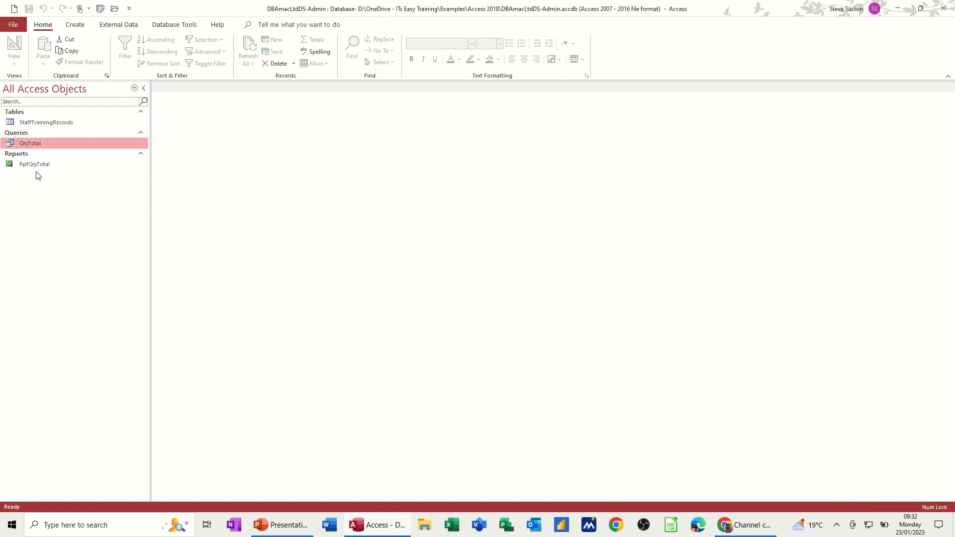
# Step: Open the StaffTrainingRecords table, the QryTotal query and the RptQryTotal report, and compare the query with the report
pyautogui.doubleClick(43, 123)
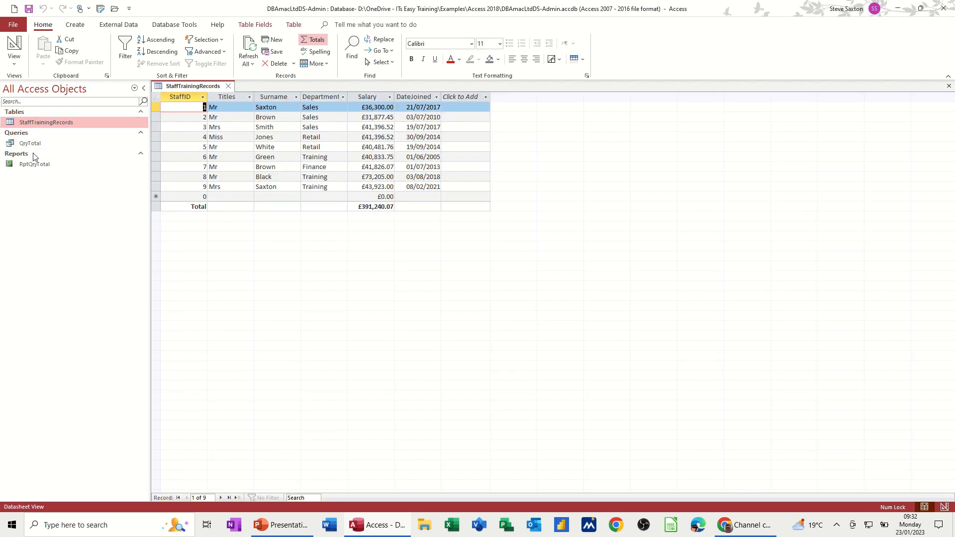
pyautogui.doubleClick(35, 144)
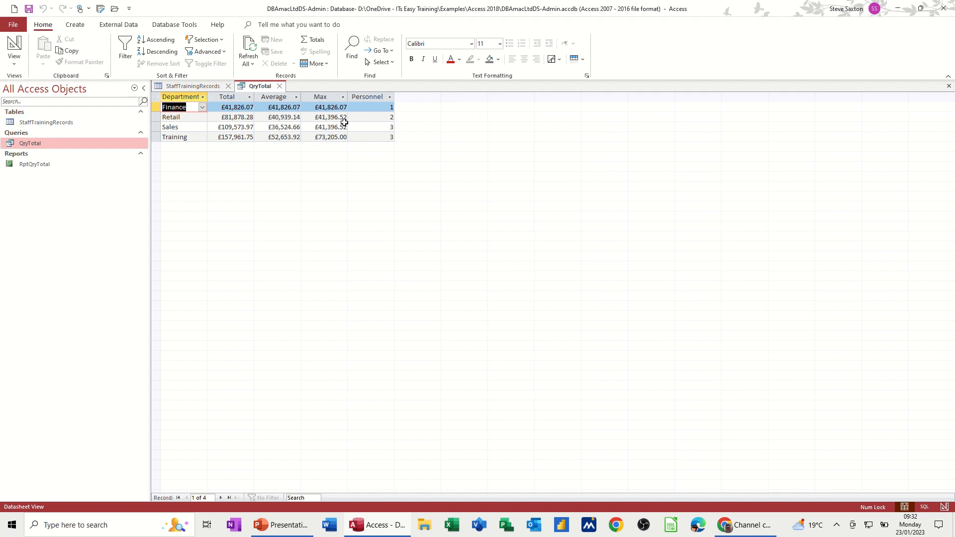
pyautogui.doubleClick(54, 168)
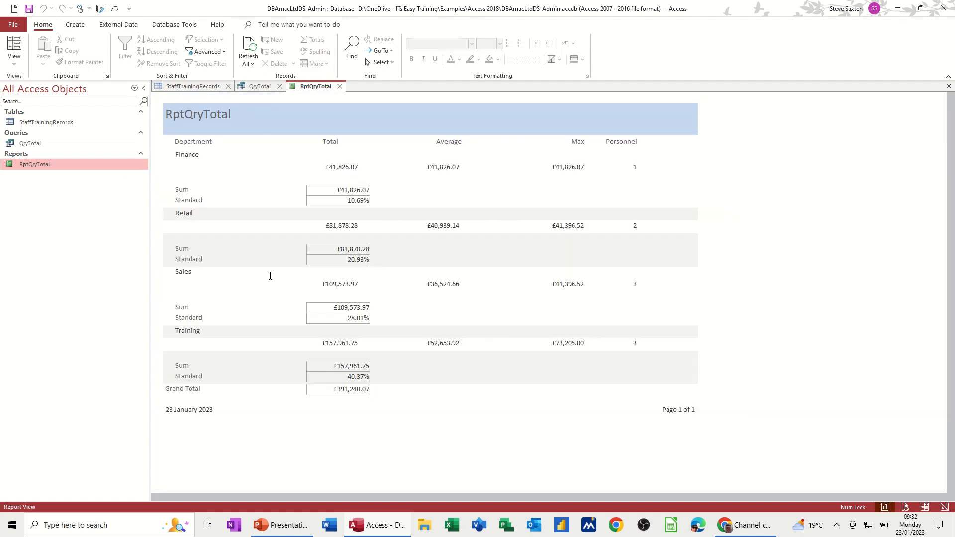
pyautogui.doubleClick(43, 143)
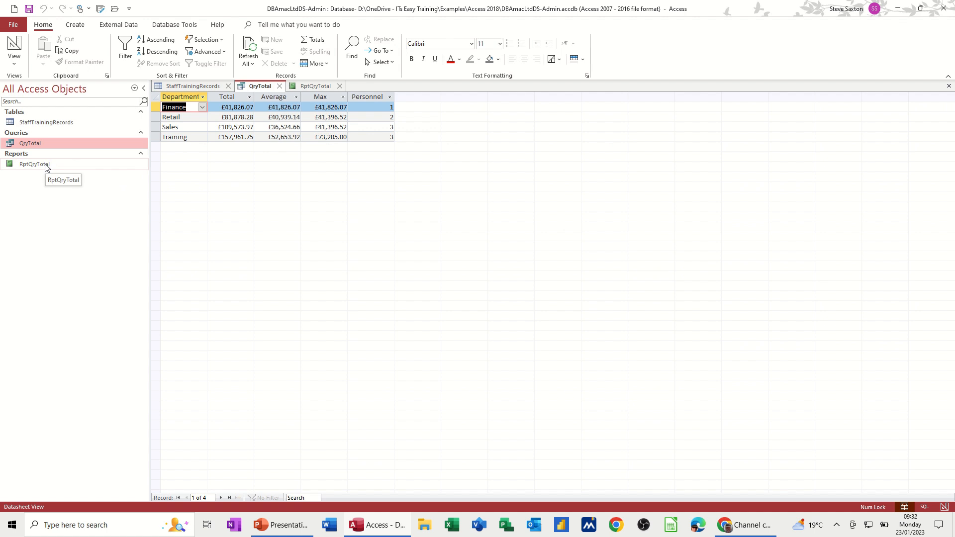
pyautogui.click(321, 86)
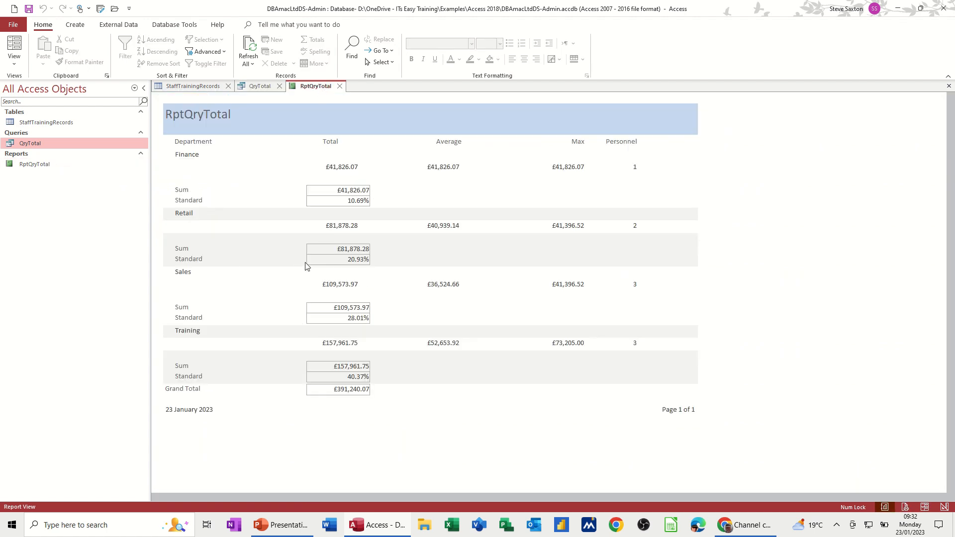